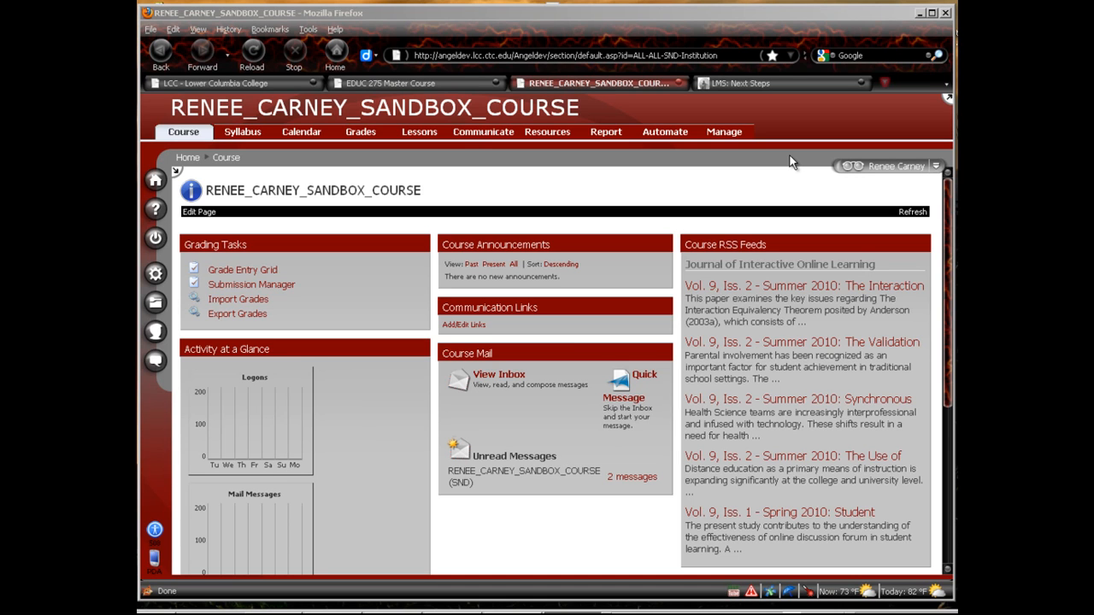
Step: Open the course's Assessment Question Bank Manager and expand the blah folder down to its questions
left_click(714, 134)
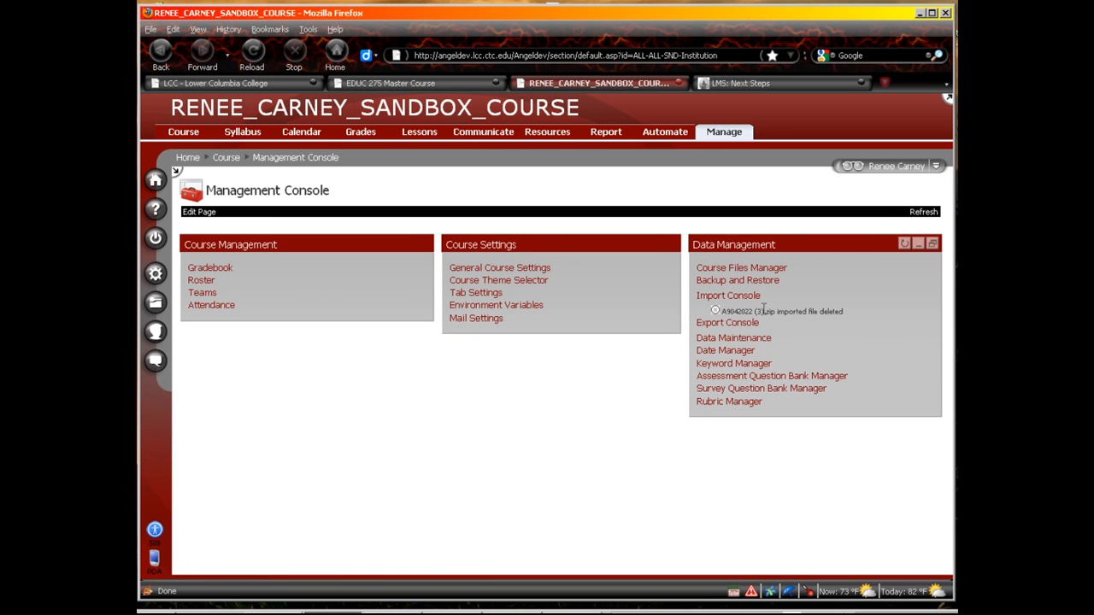
left_click(776, 379)
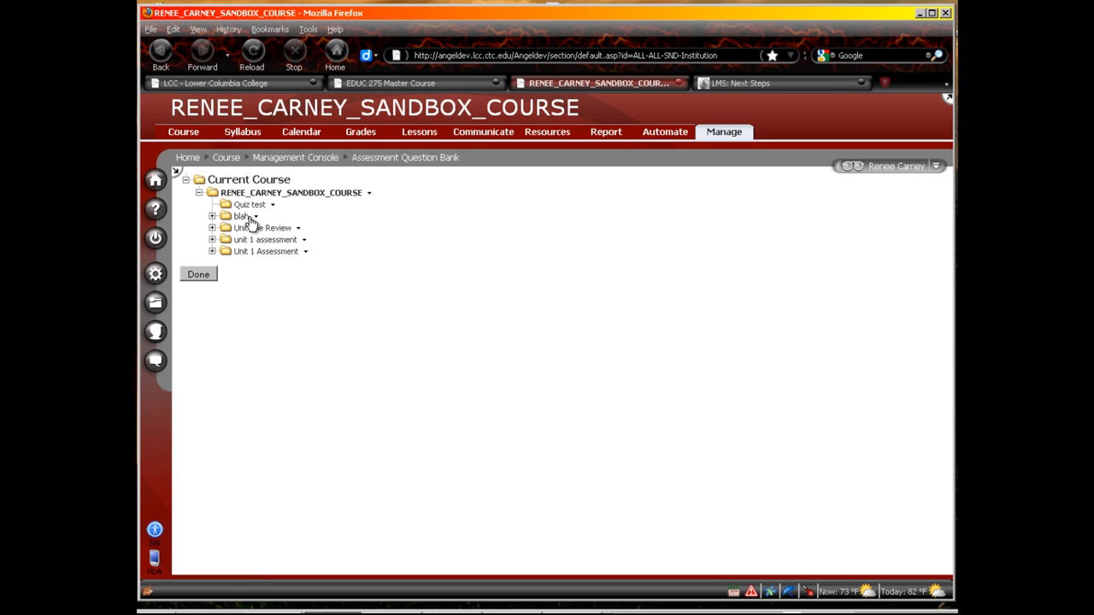
left_click(212, 216)
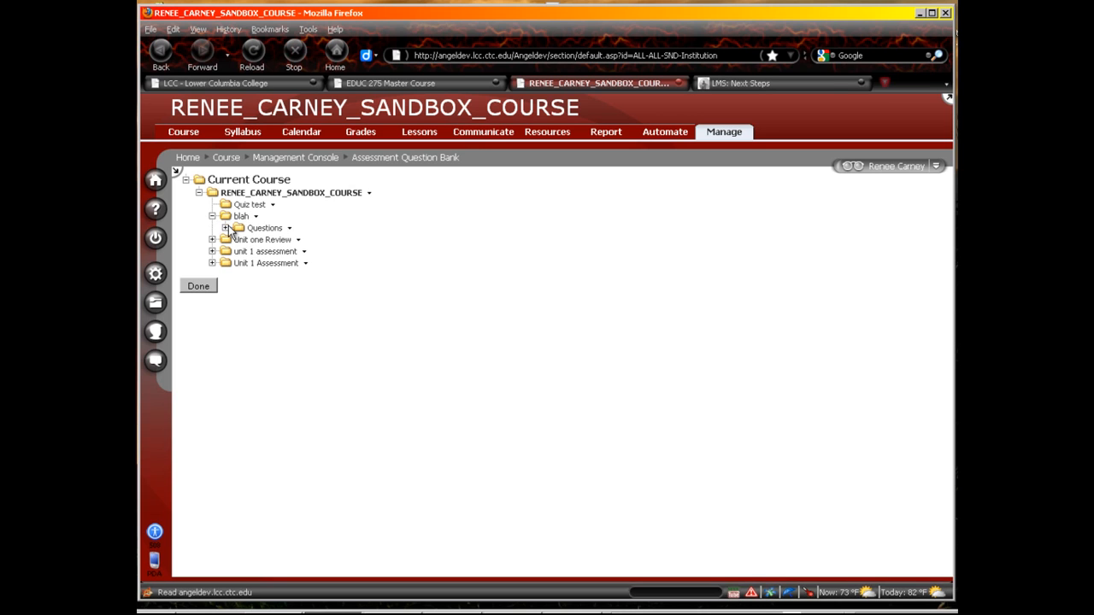
left_click(225, 229)
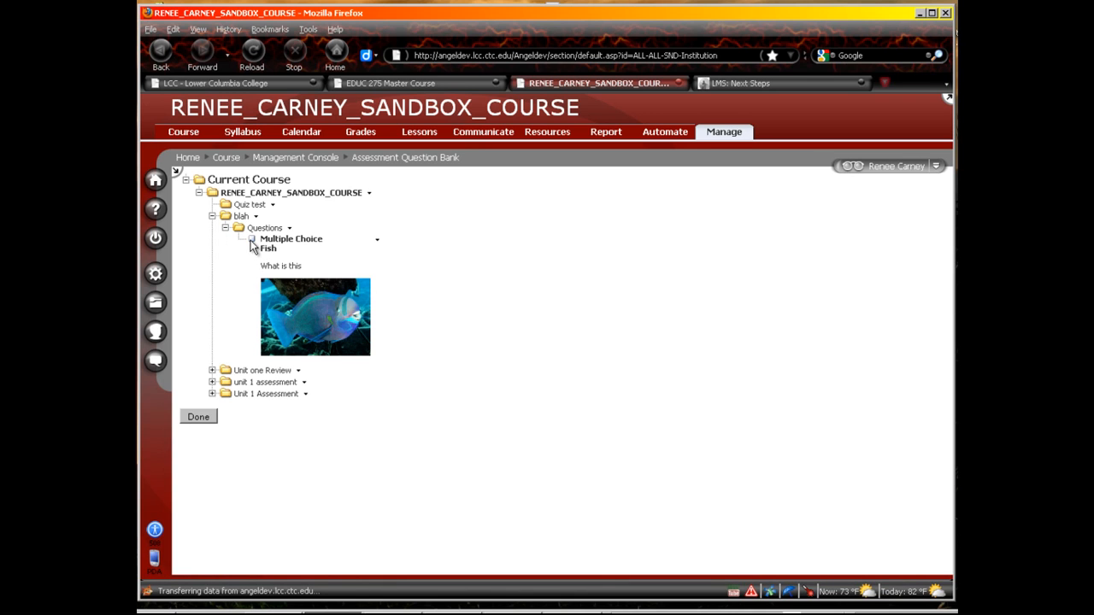
Step: Open the Fish multiple choice question for editing, review its answer choices and options, and leave without saving
left_click(377, 240)
left_click(269, 252)
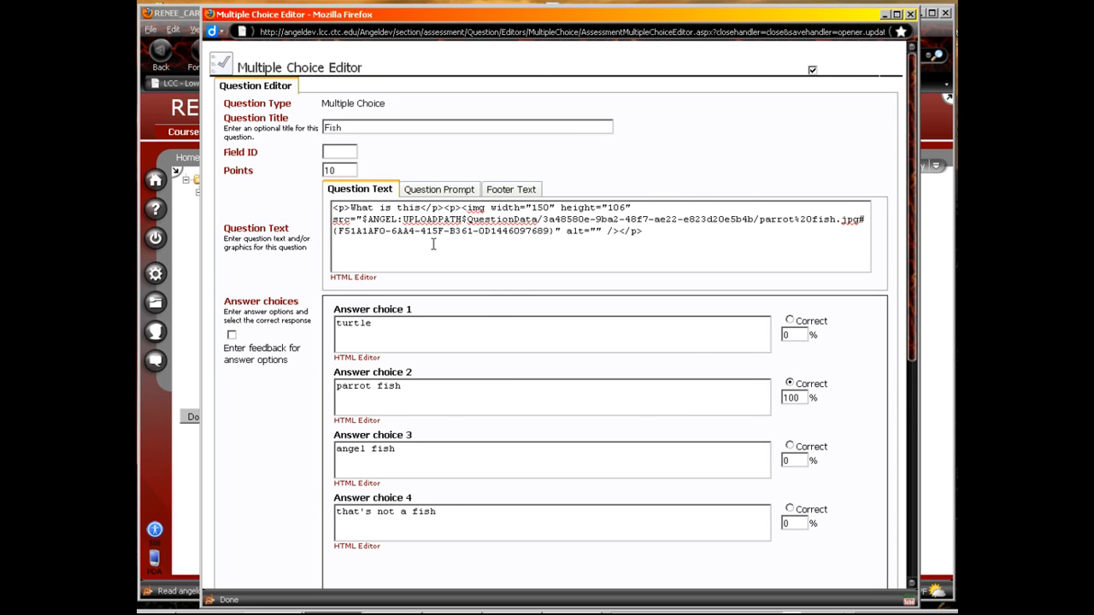
scroll(492, 304, "down", 8)
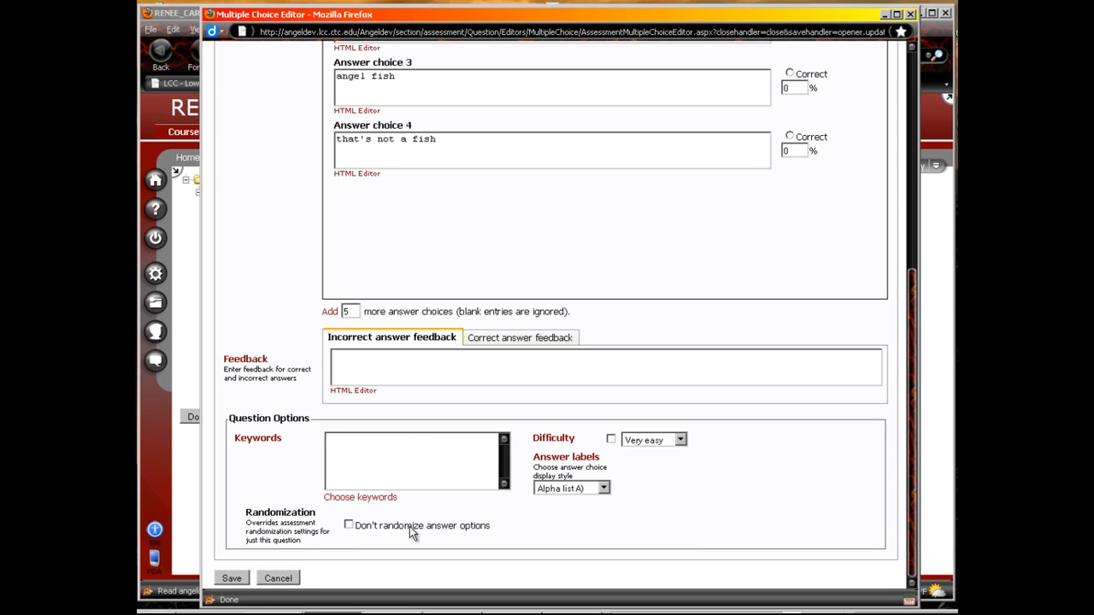
left_click(280, 578)
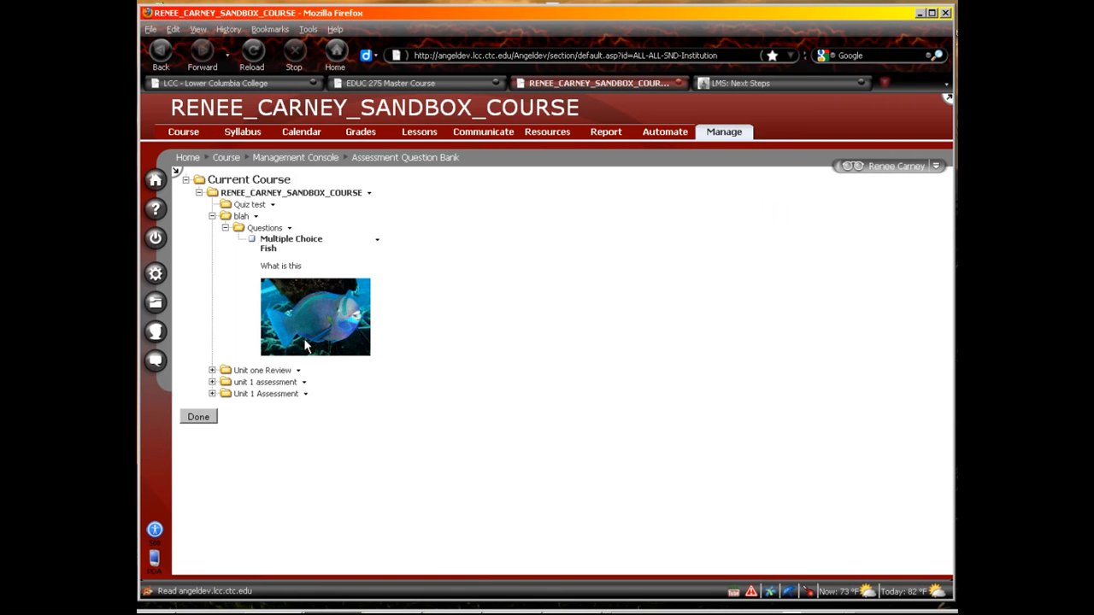
Step: Expand the Unit one Review folder, view the question types that can be added to its Questions subfolder, and close the chooser
left_click(212, 370)
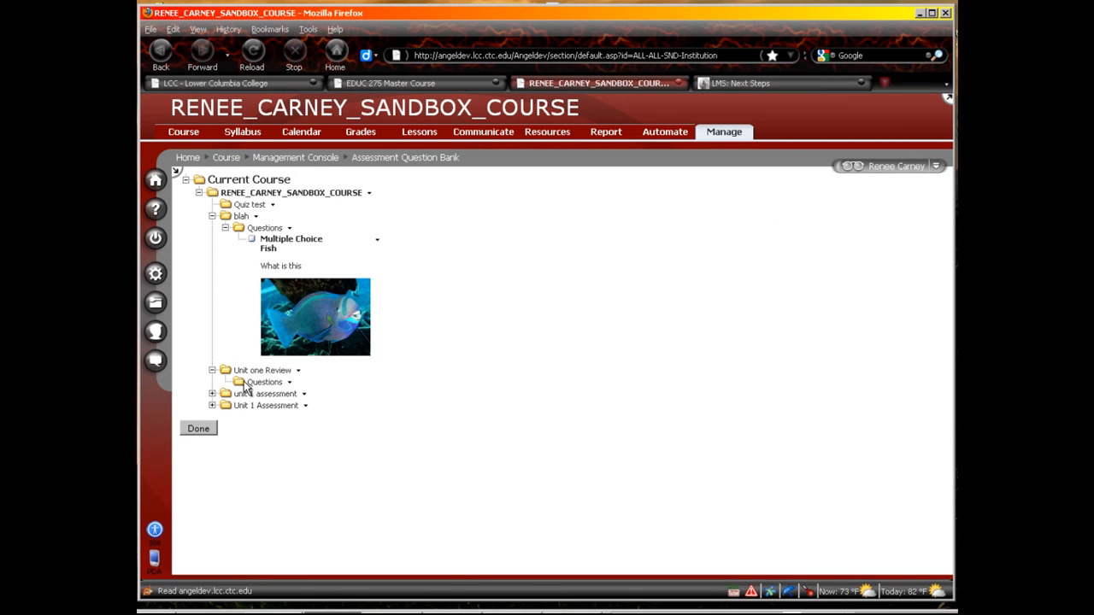
left_click(289, 383)
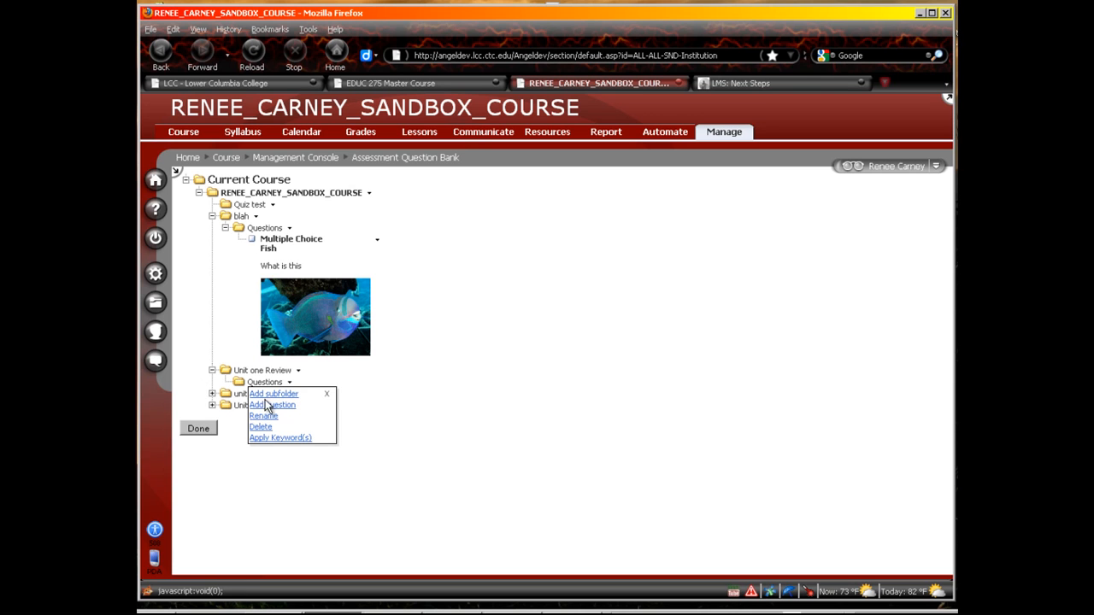
left_click(266, 406)
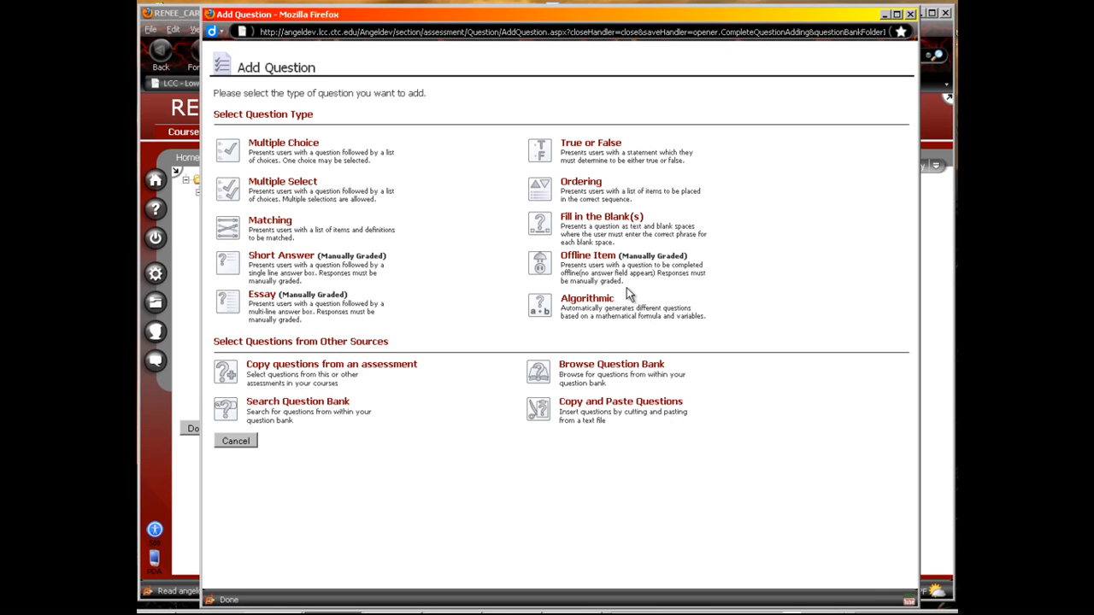
left_click(911, 14)
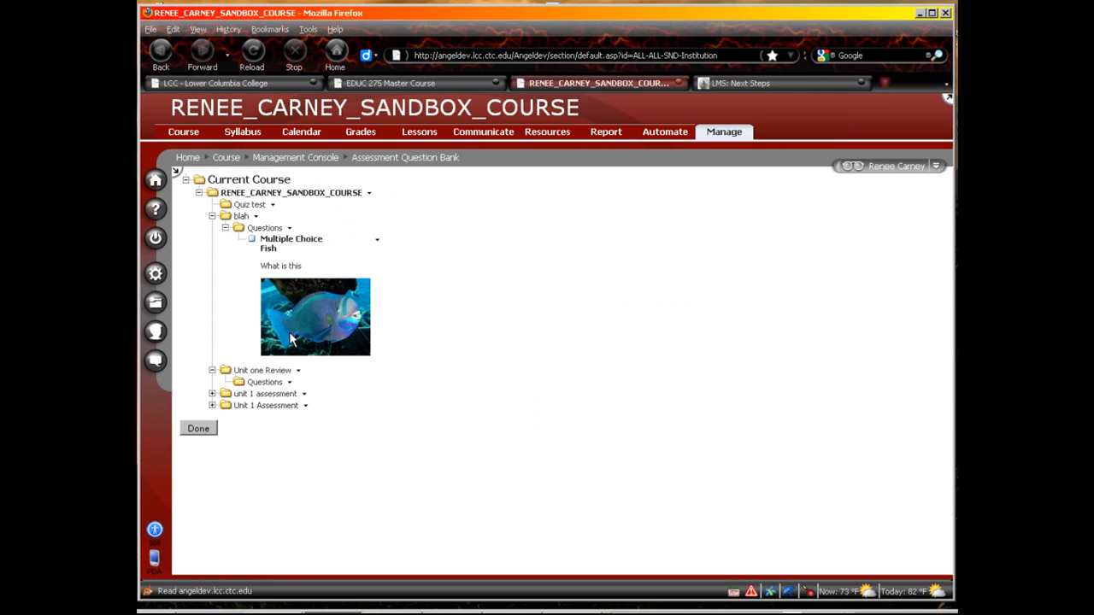
Step: Expand the unit 1 assessment and Unit 1 Assessment folders with their subfolders and compare the questions stored in each
left_click(212, 394)
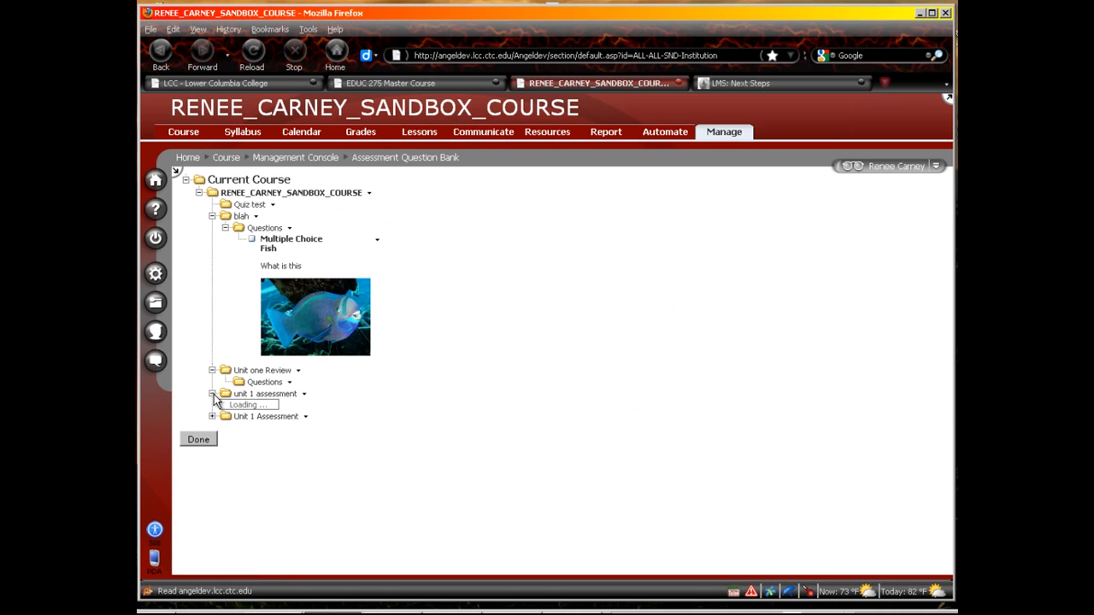
left_click(225, 405)
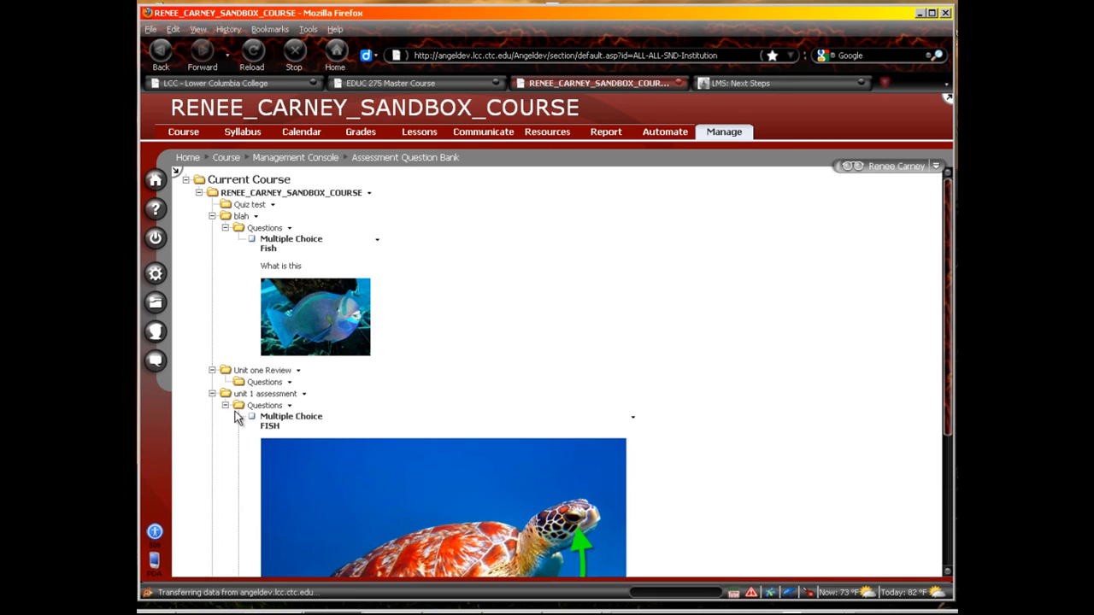
scroll(237, 415, "down", 5)
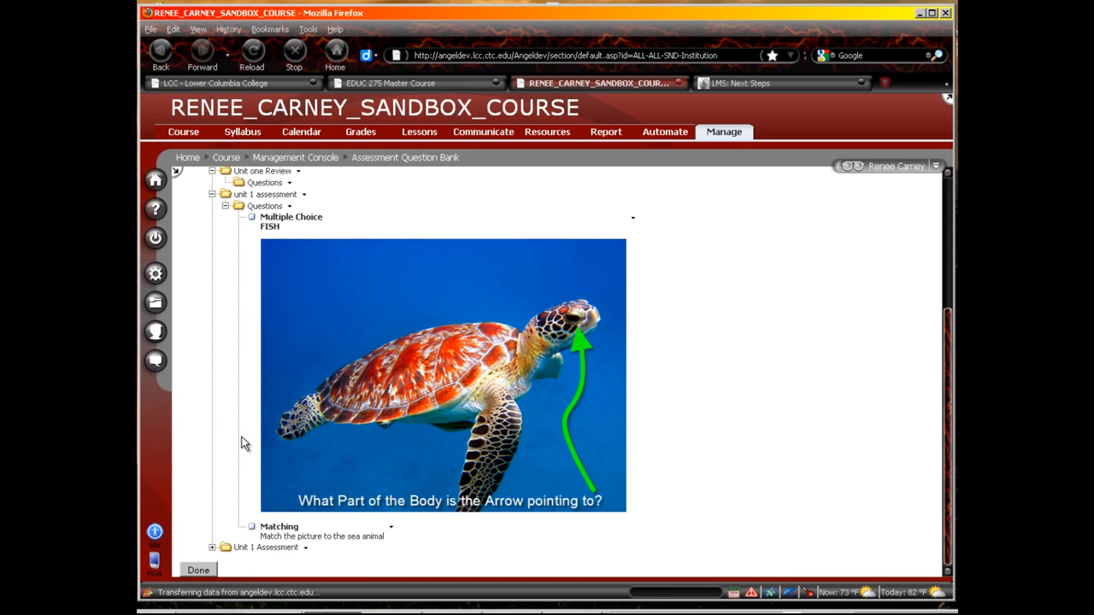
left_click(211, 547)
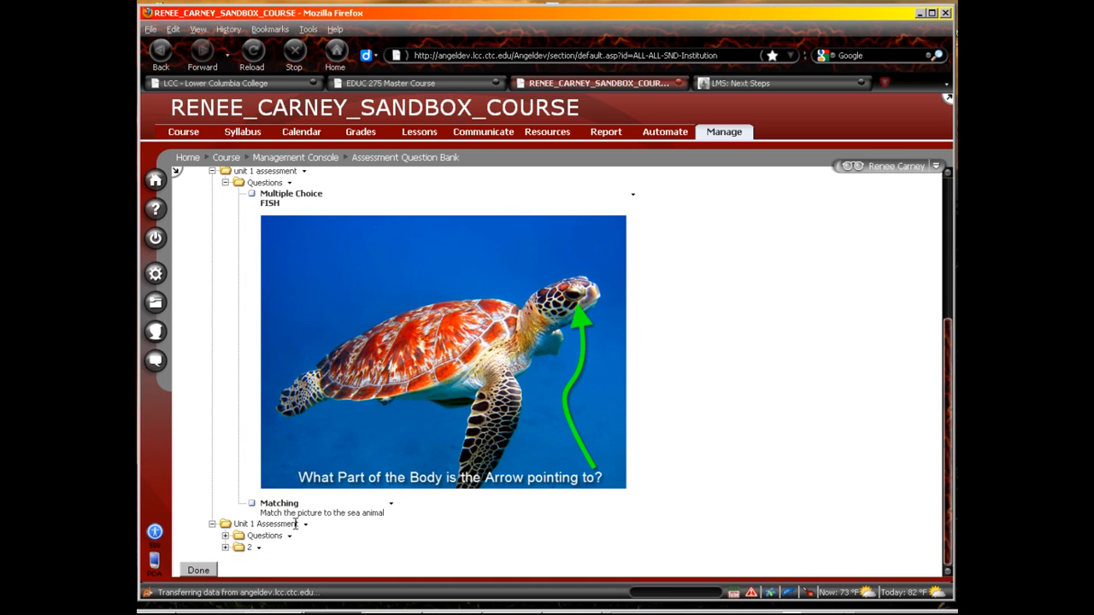
left_click(226, 536)
scroll(312, 493, "down", 4)
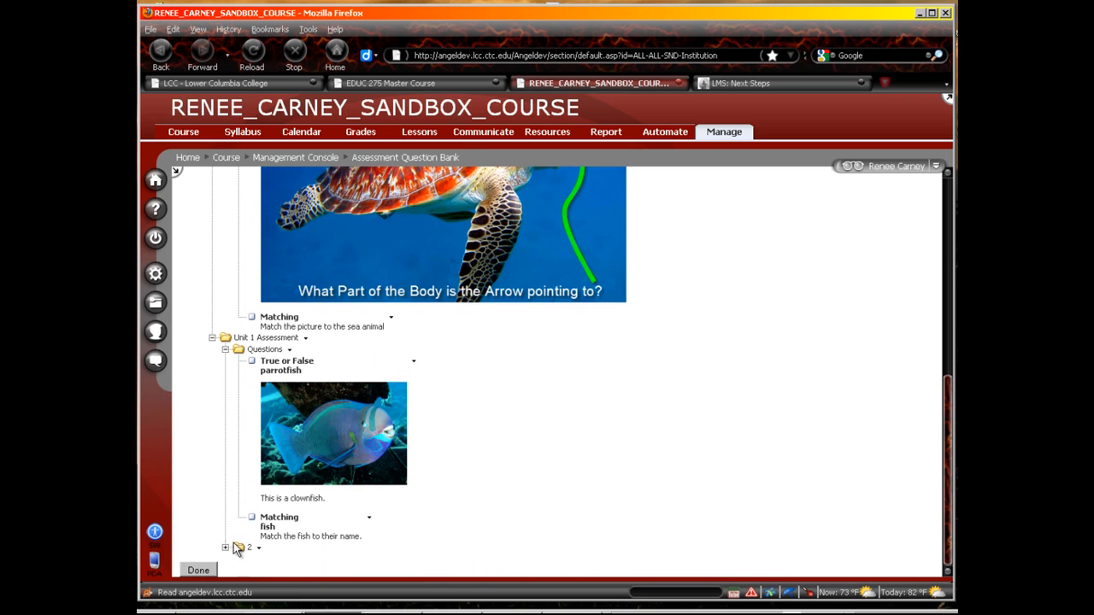
left_click(224, 547)
scroll(293, 514, "down", 5)
scroll(292, 515, "up", 10)
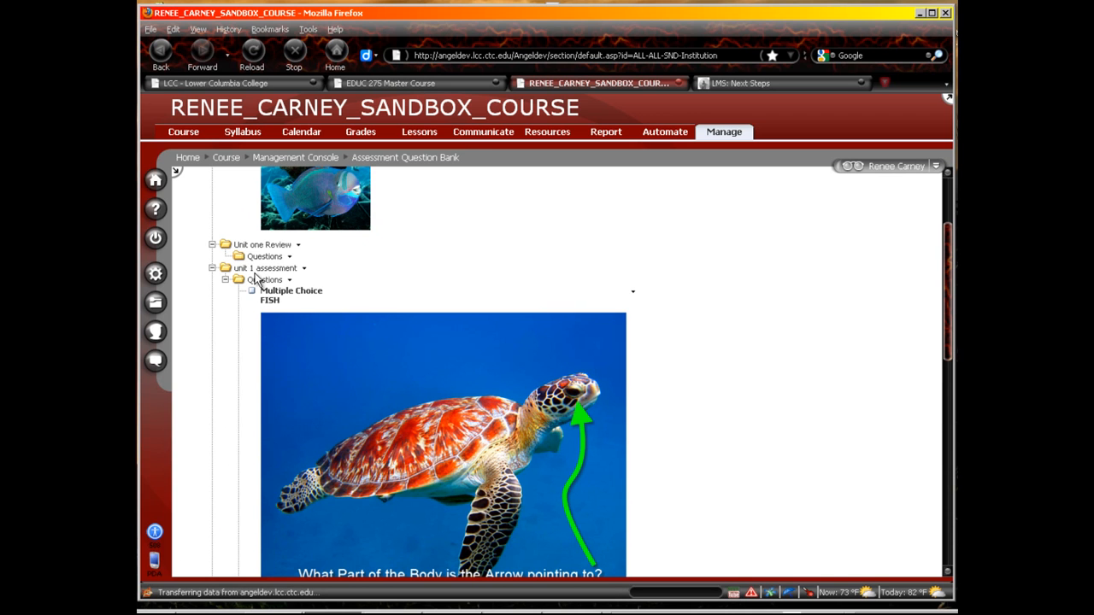
Step: Delete the lowercase unit 1 assessment folder after removing its Questions subfolder, and collapse the Unit 1 Assessment and blah folders
left_click(289, 279)
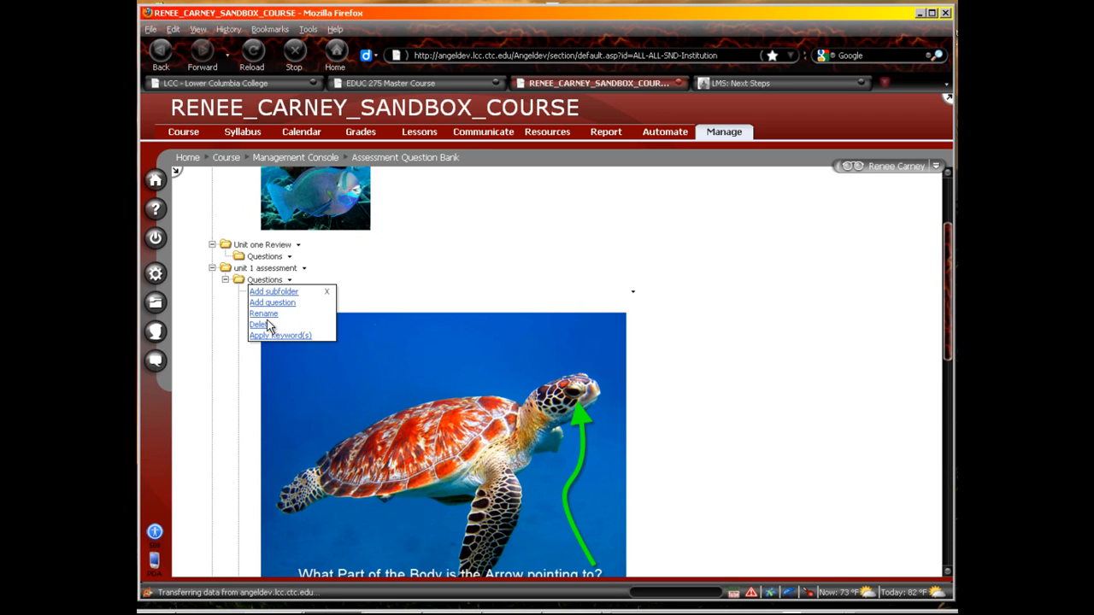
left_click(260, 325)
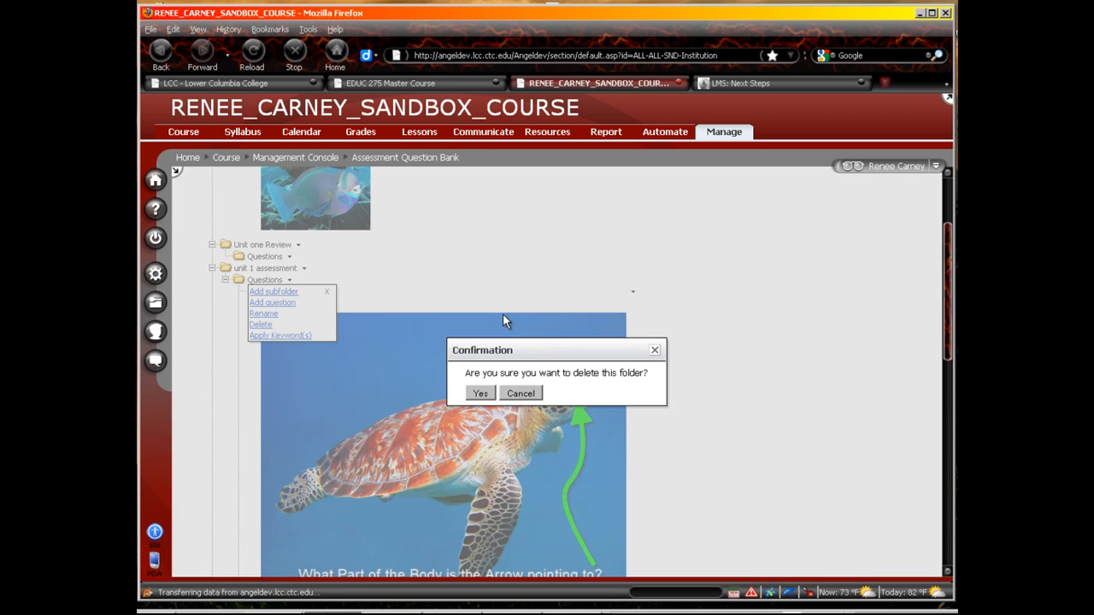
left_click(481, 394)
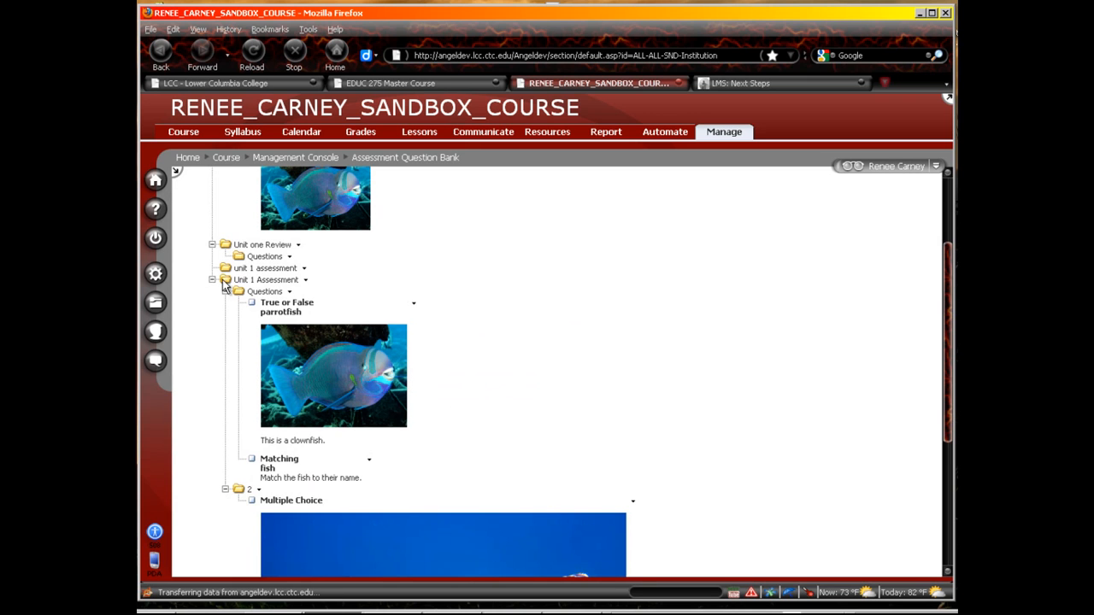
left_click(304, 269)
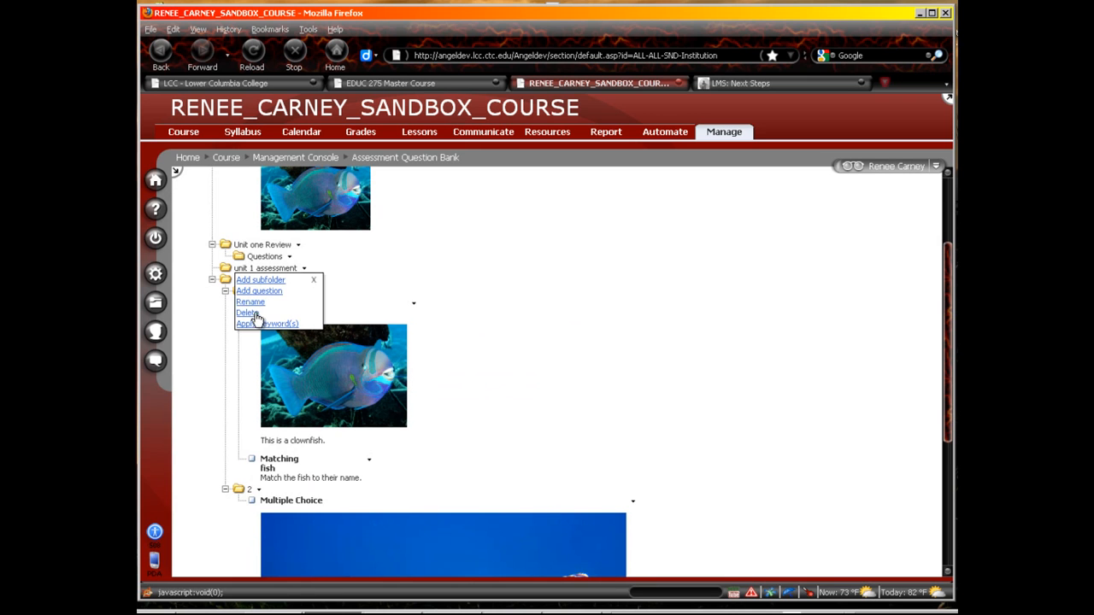
left_click(247, 313)
left_click(480, 395)
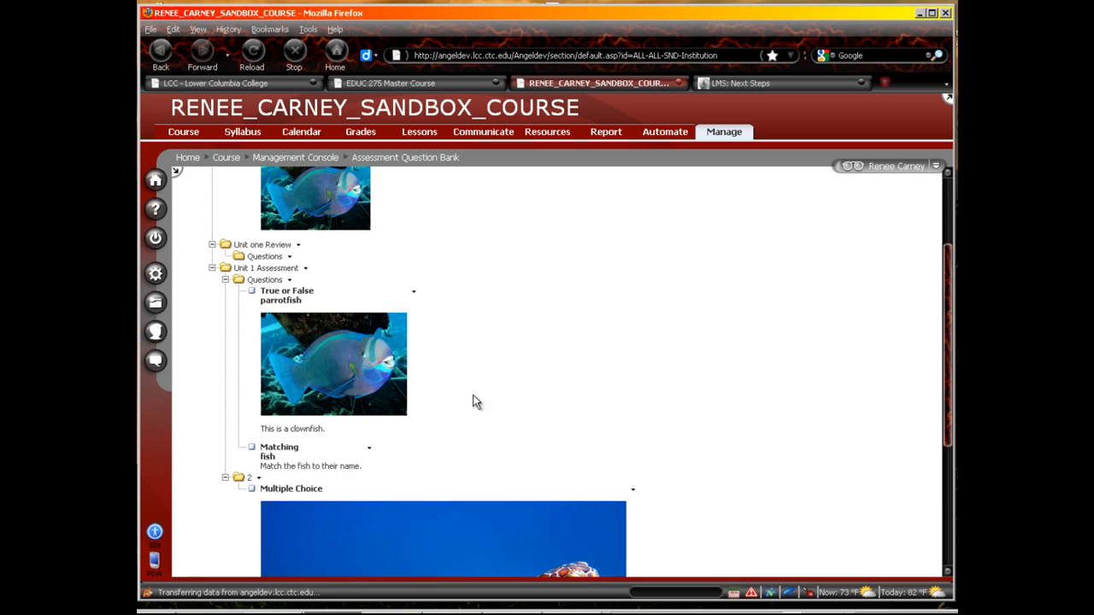
left_click(212, 267)
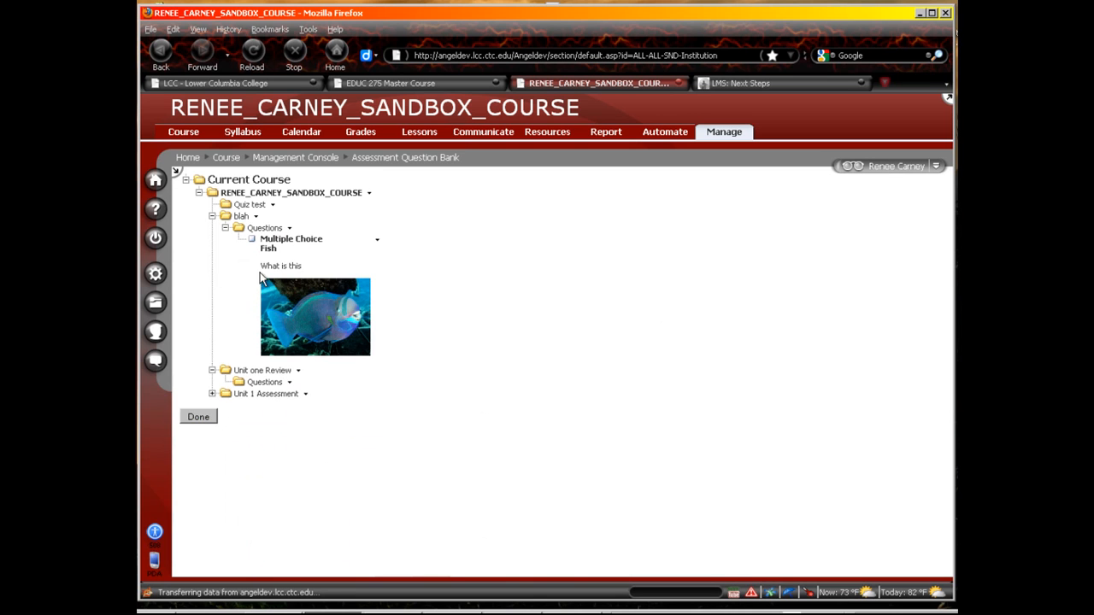
left_click(212, 217)
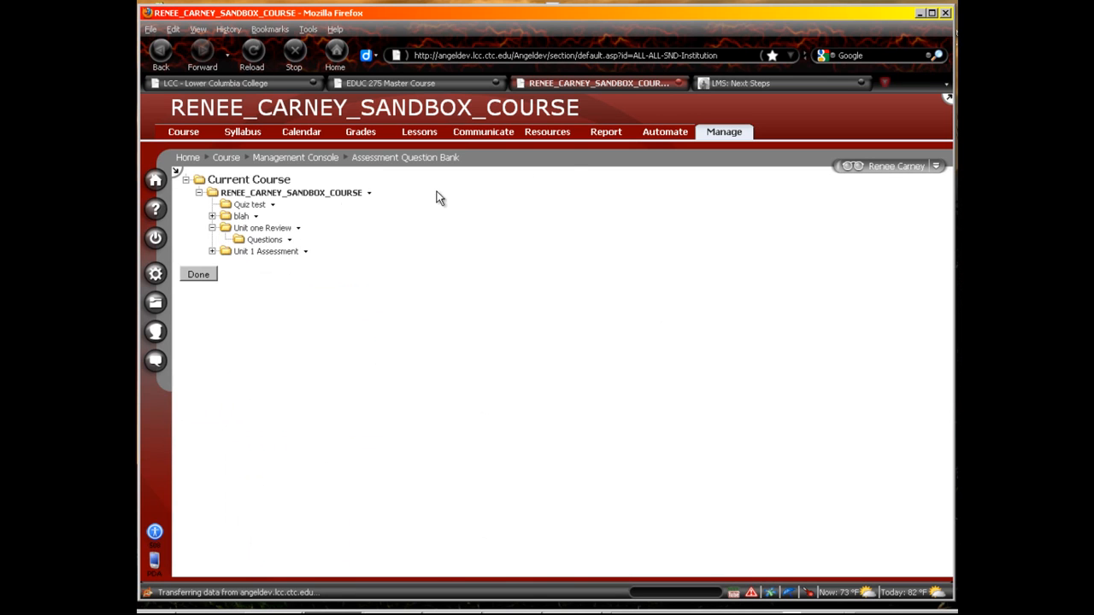
Step: Open the course's Survey Question Bank Manager and view the actions available for the first End of the Course Survey folder
left_click(726, 134)
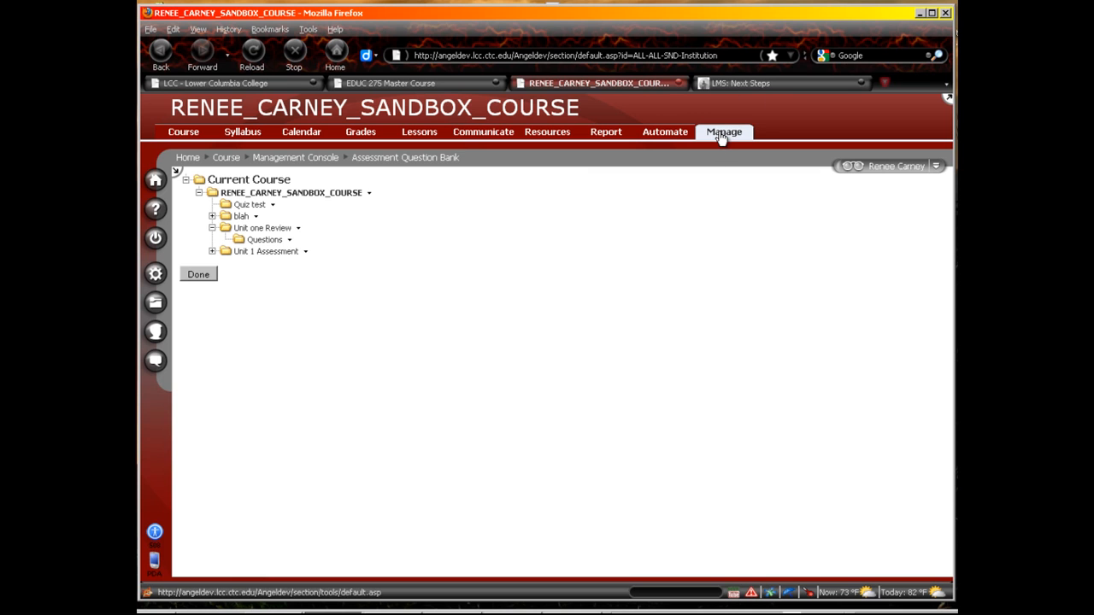
left_click(741, 389)
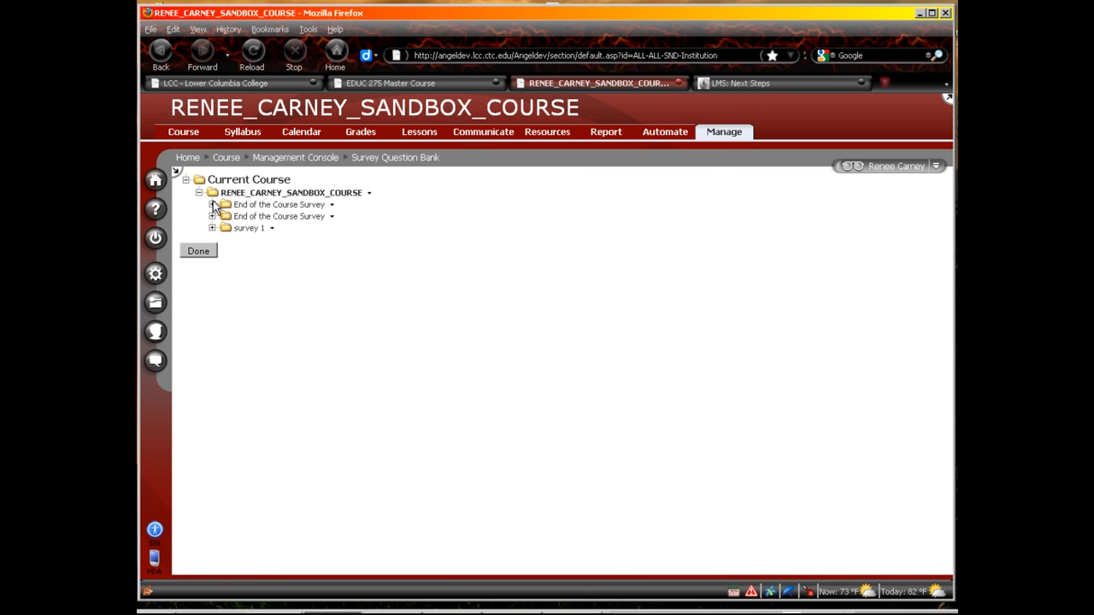
left_click(334, 207)
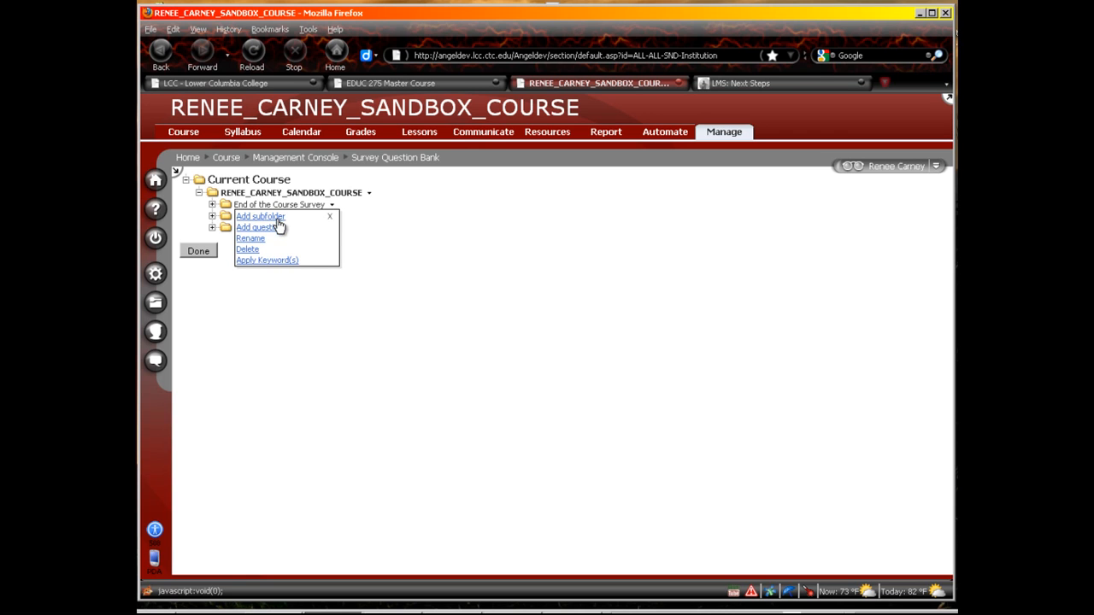
left_click(330, 216)
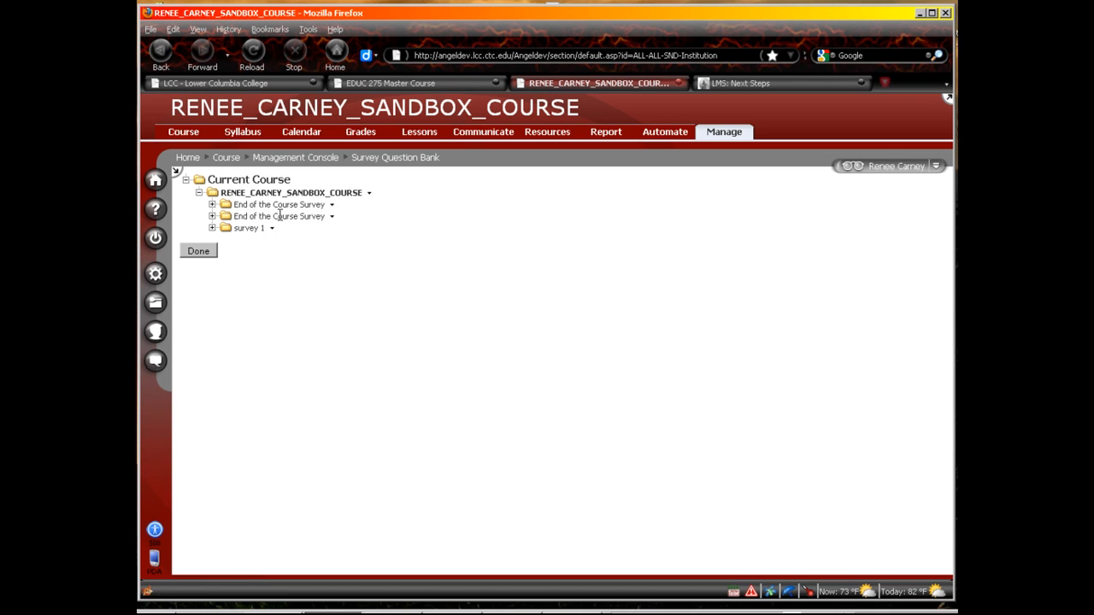
Step: Expand both End of the Course Survey folders and their Questions subfolders to compare their contents
left_click(212, 206)
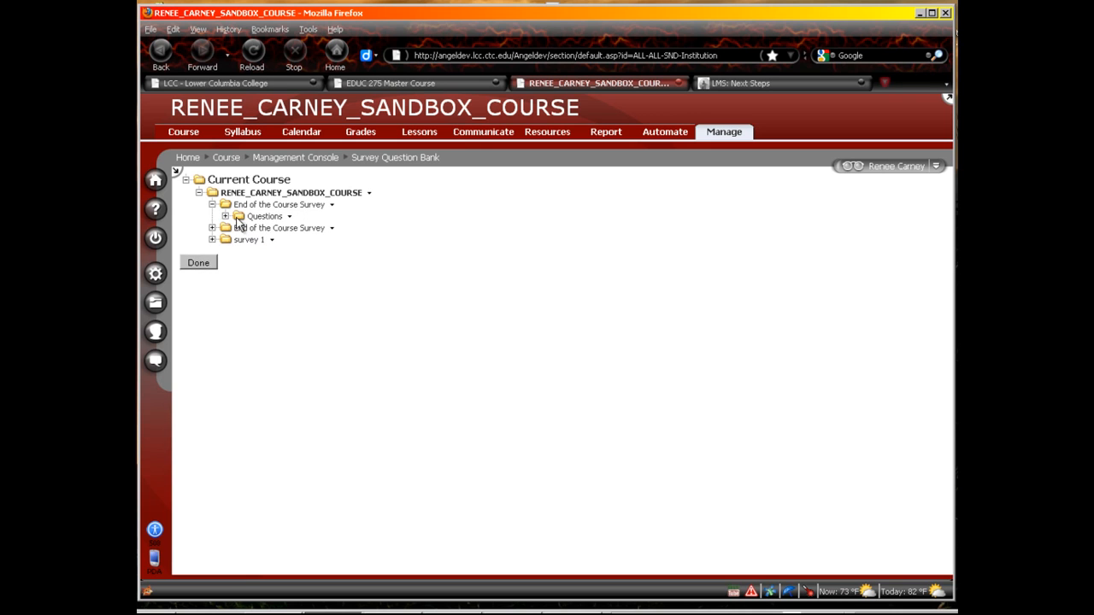
left_click(226, 218)
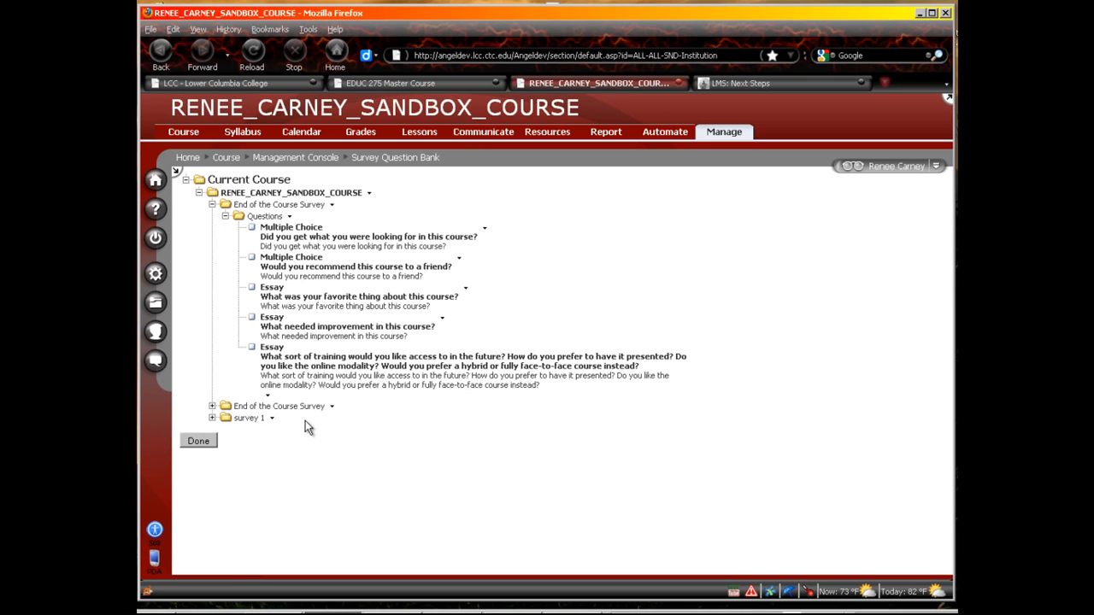
left_click(212, 406)
left_click(226, 418)
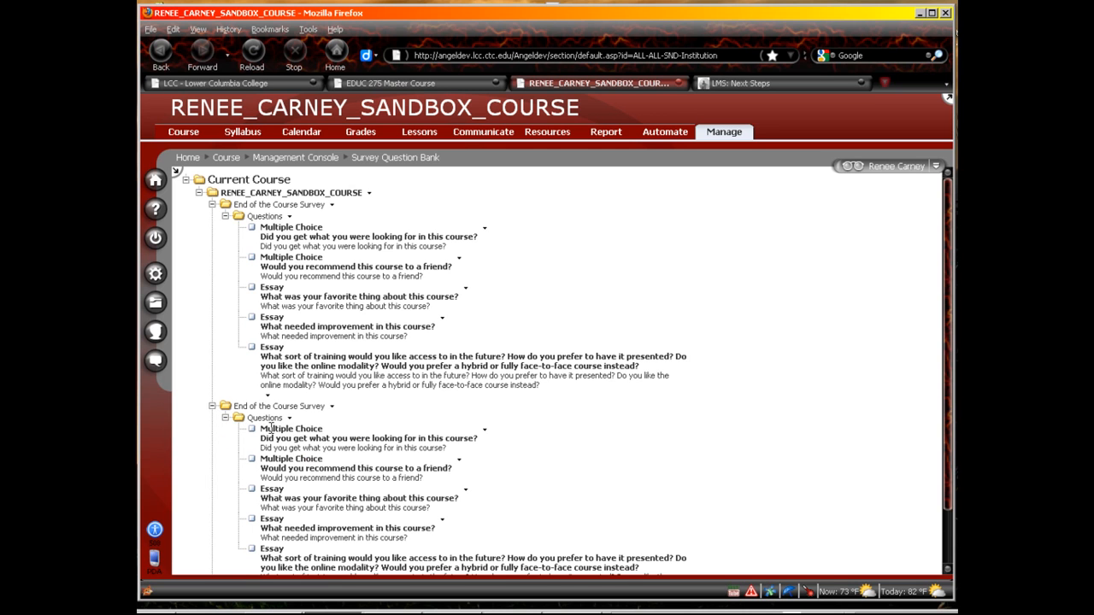
Step: Delete the second, duplicate End of the Course Survey folder and collapse the first one
left_click(332, 408)
left_click(254, 451)
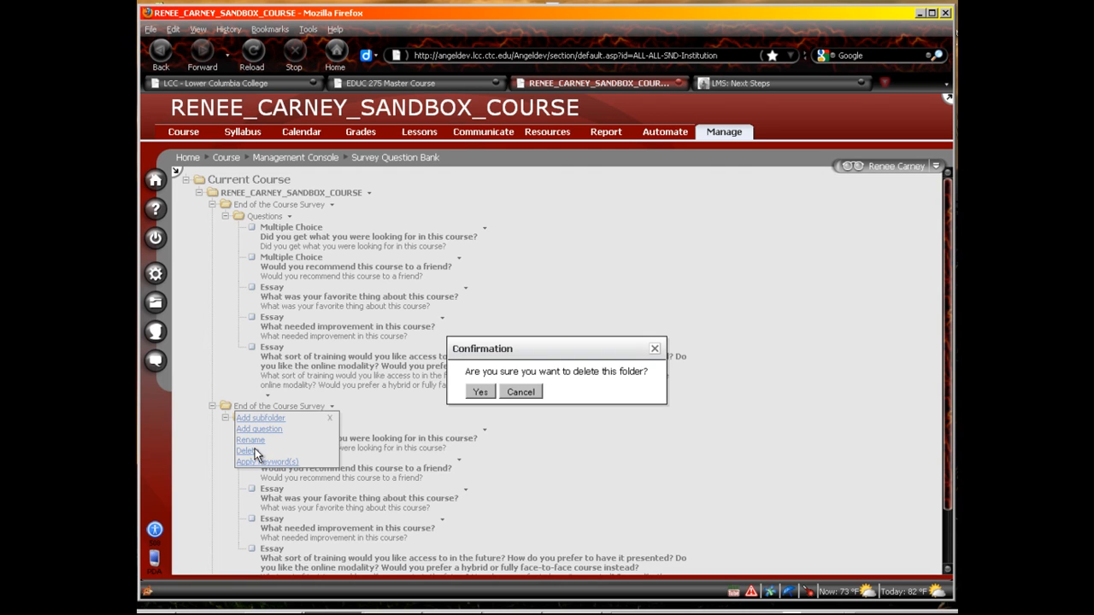
left_click(480, 395)
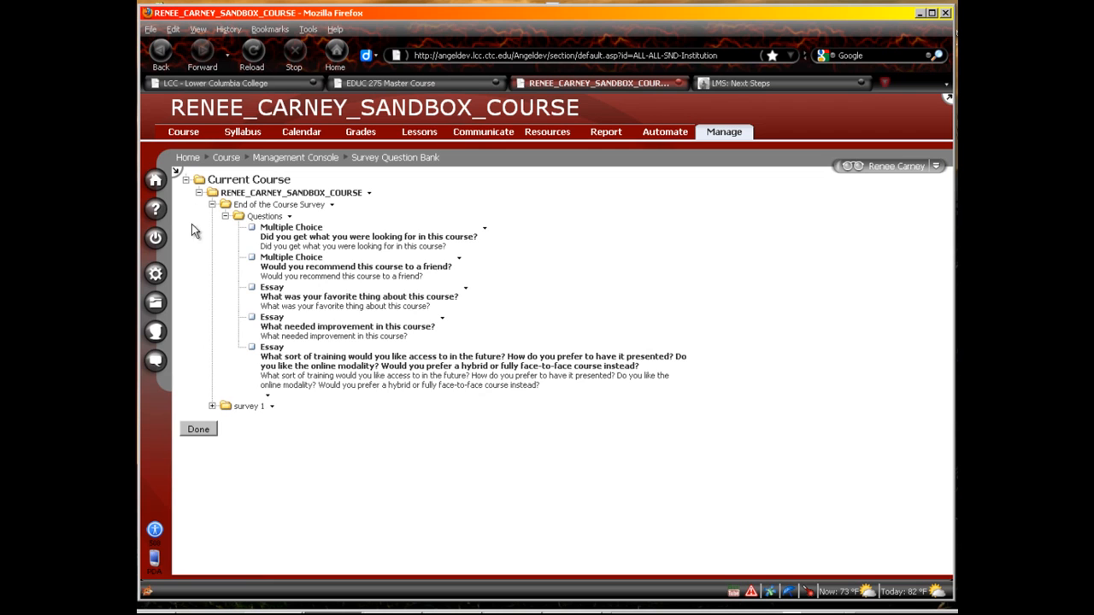
left_click(212, 204)
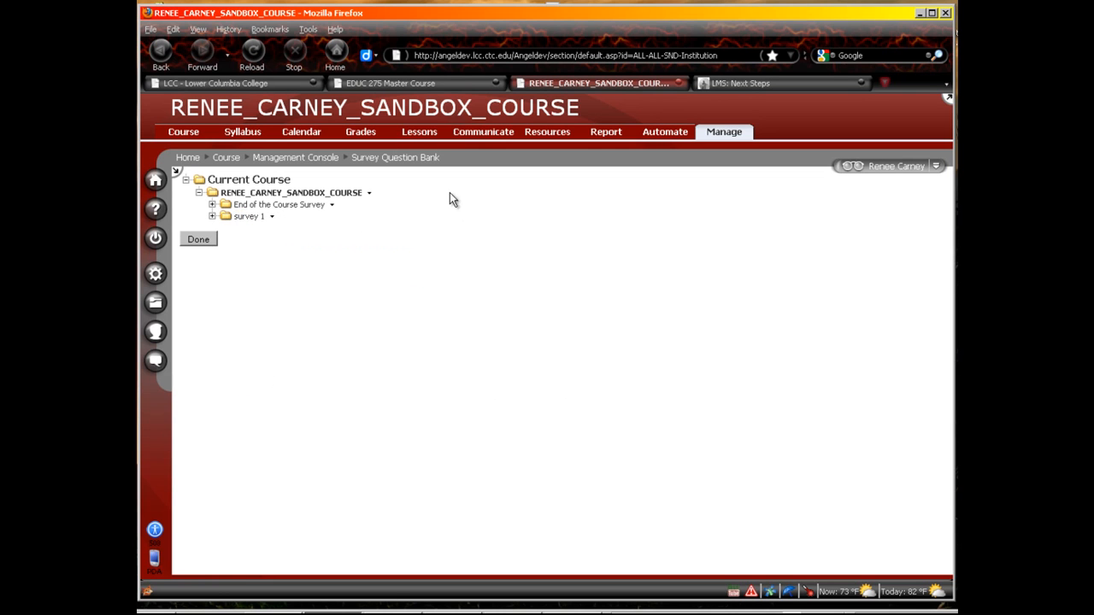
Step: Open the Using the Assessment Question Bank assessment from the course lessons and browse the question bank for questions to add to it
left_click(411, 137)
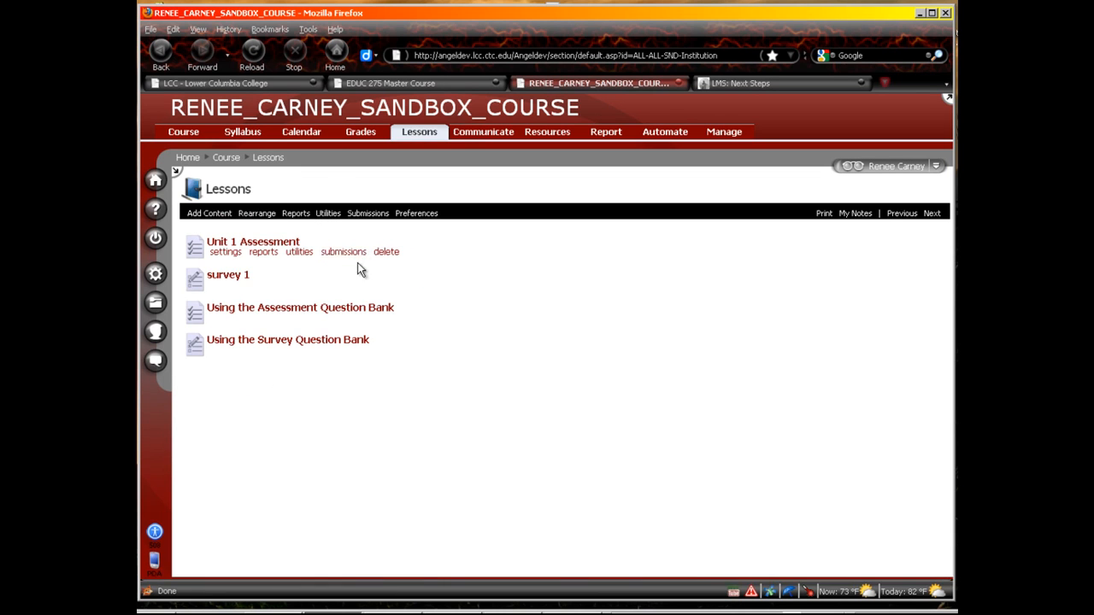
mouse_move(348, 317)
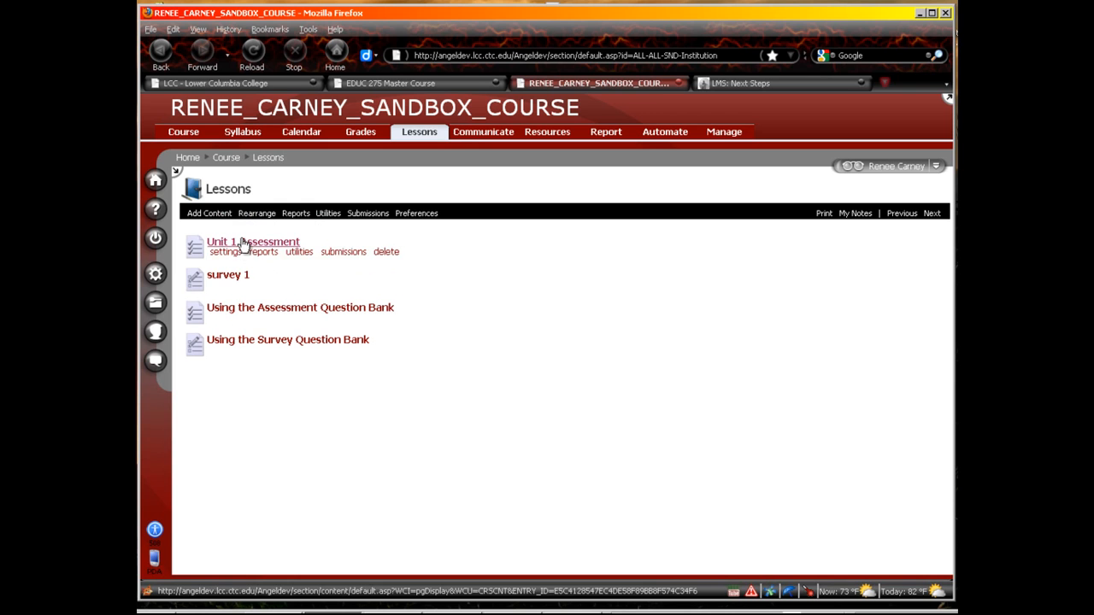
mouse_move(245, 263)
mouse_move(253, 312)
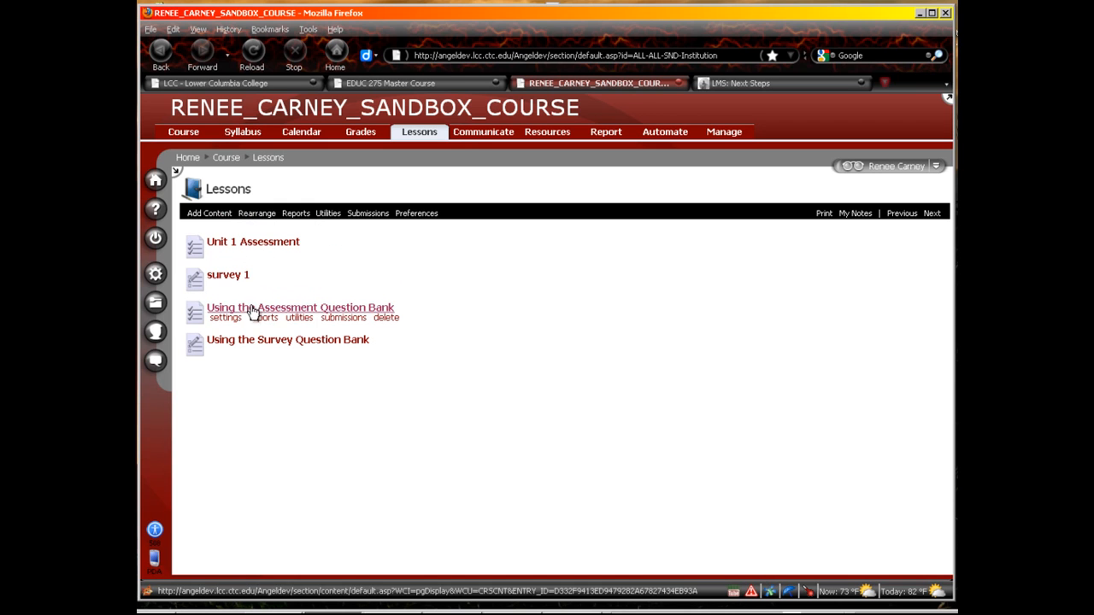
left_click(328, 310)
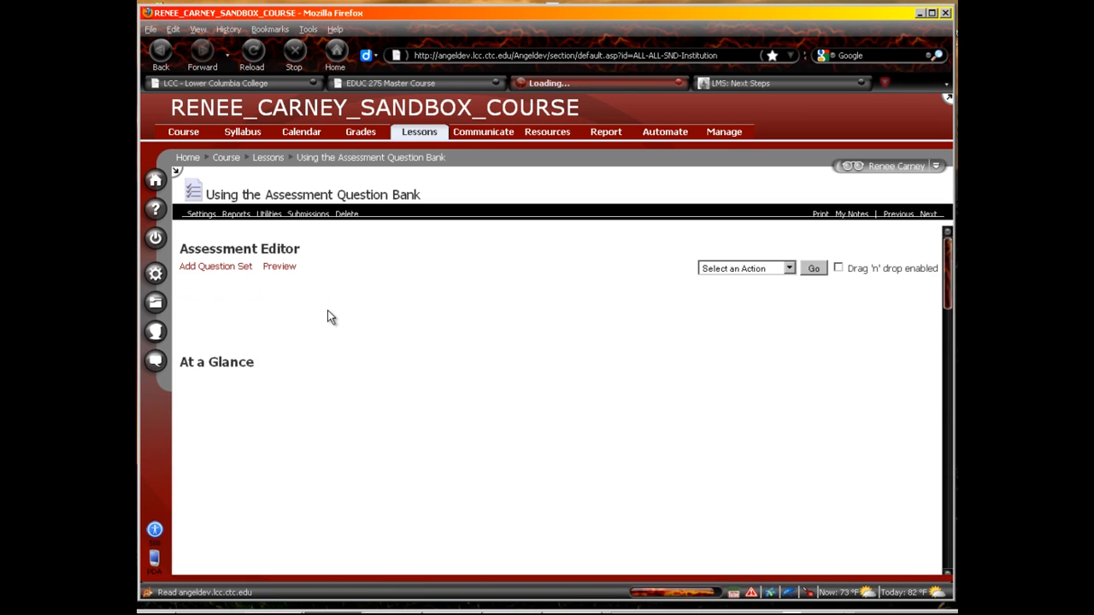
left_click(231, 338)
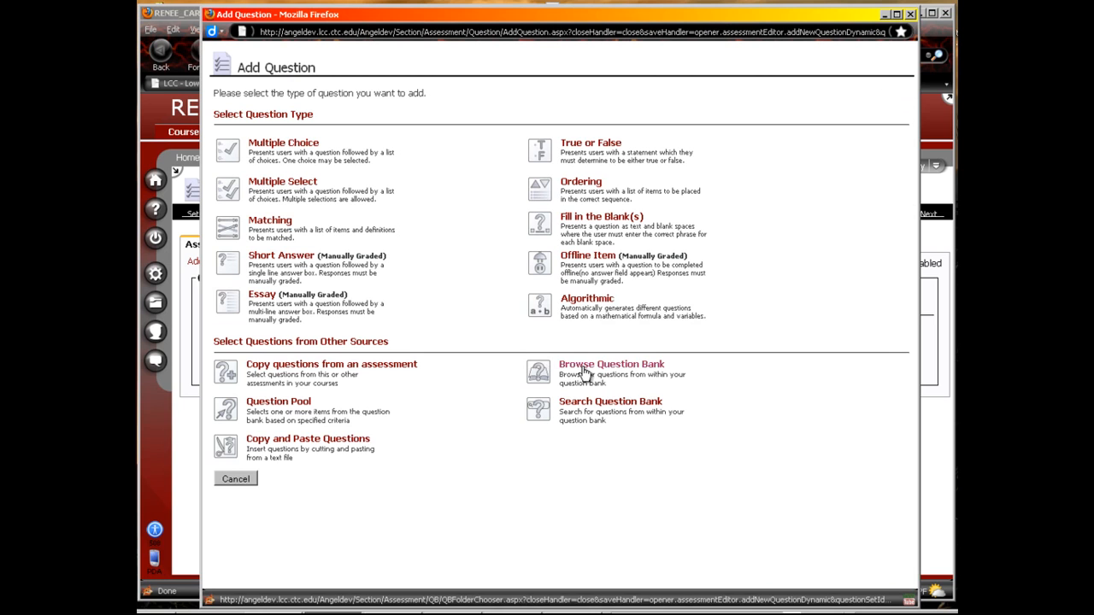
left_click(585, 373)
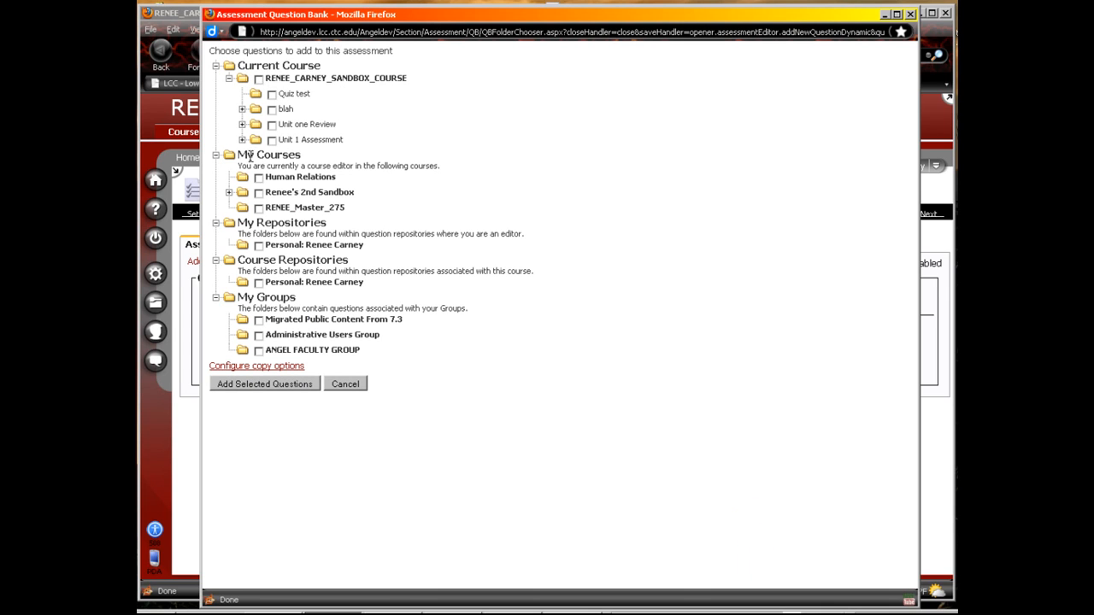
Step: Look over the courses, repositories and groups offered as question sources, expanding and collapsing the 2nd Sandbox course's folders
left_click_drag(238, 154, 286, 167)
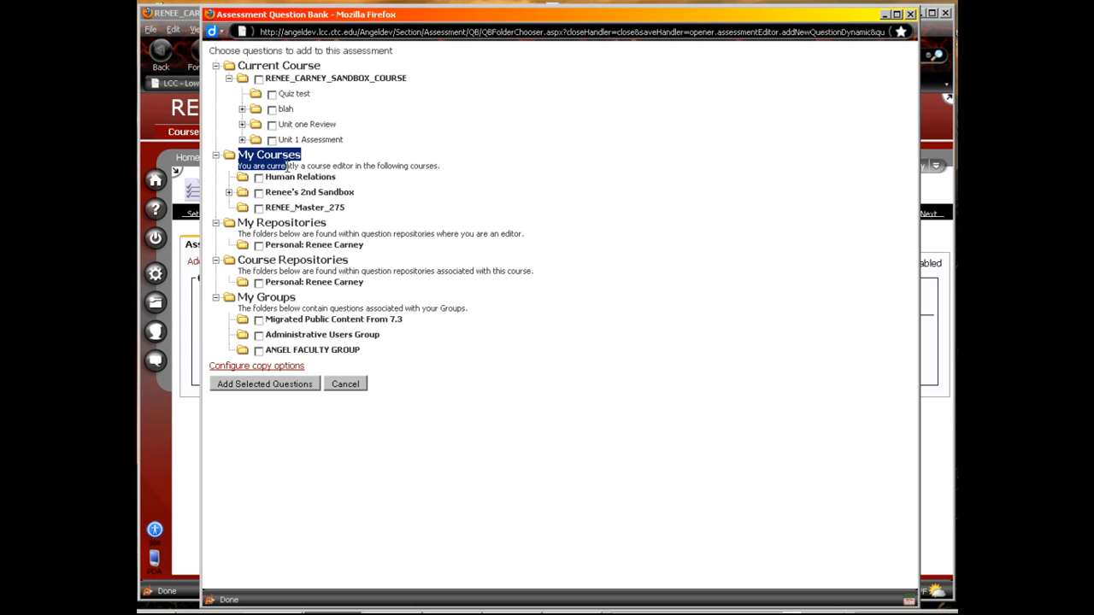
left_click(270, 224)
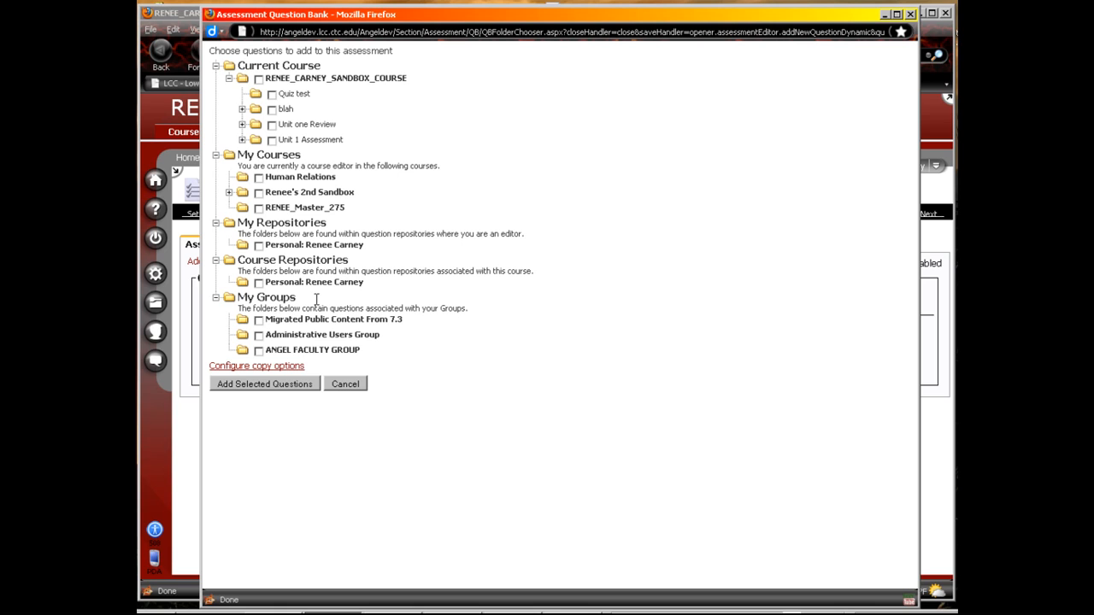
left_click(229, 193)
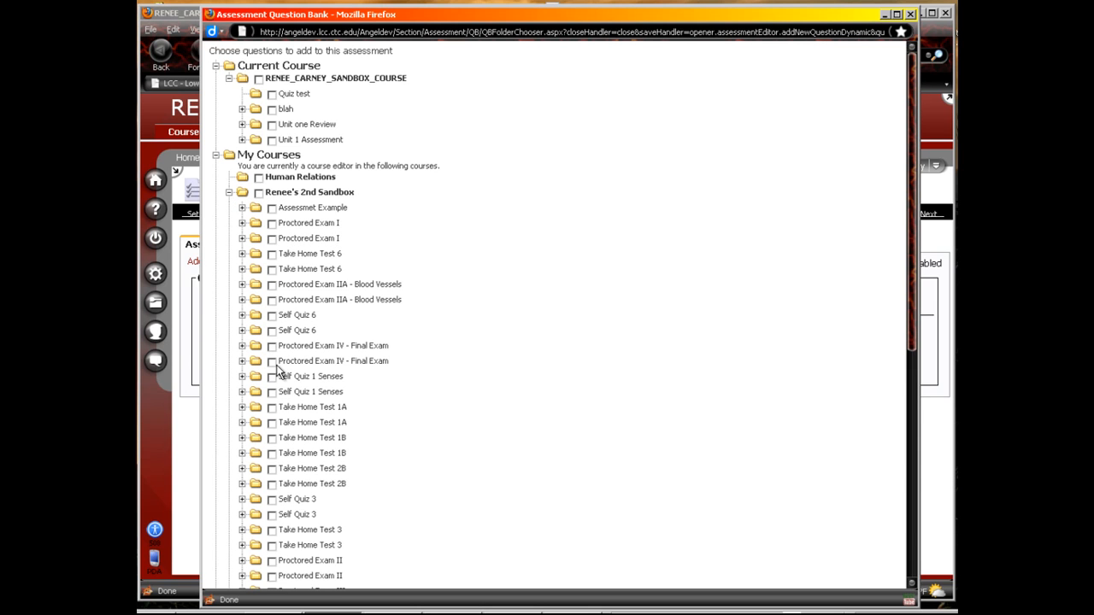
left_click(229, 193)
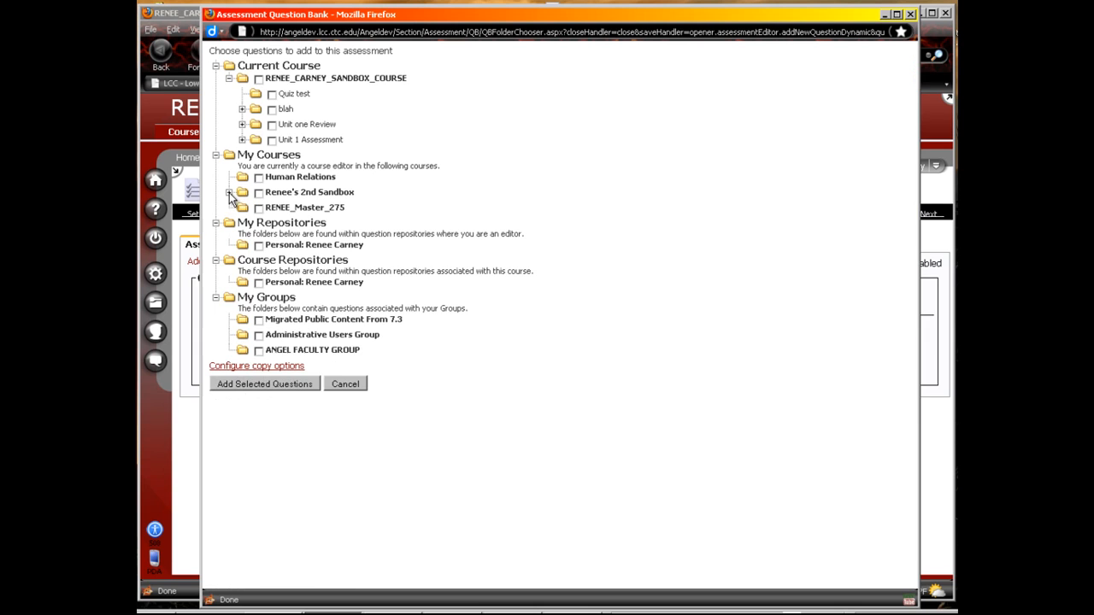
Step: Add the Fish multiple-choice question from blah and the turtle multiple-choice question from Unit 1 Assessment's folder 2 to the assessment
left_click(242, 109)
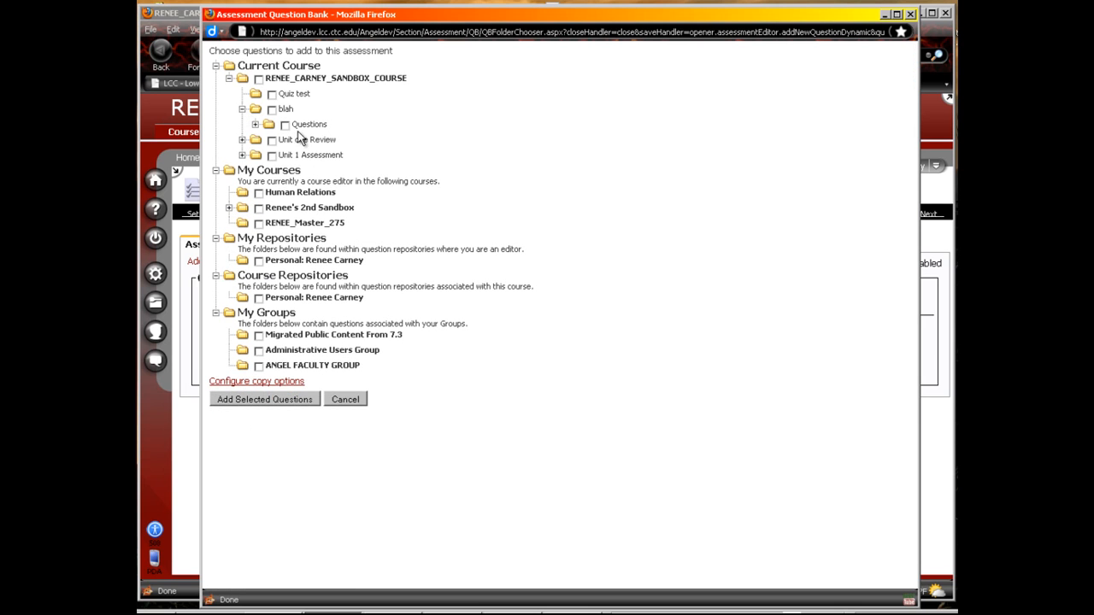
left_click(254, 124)
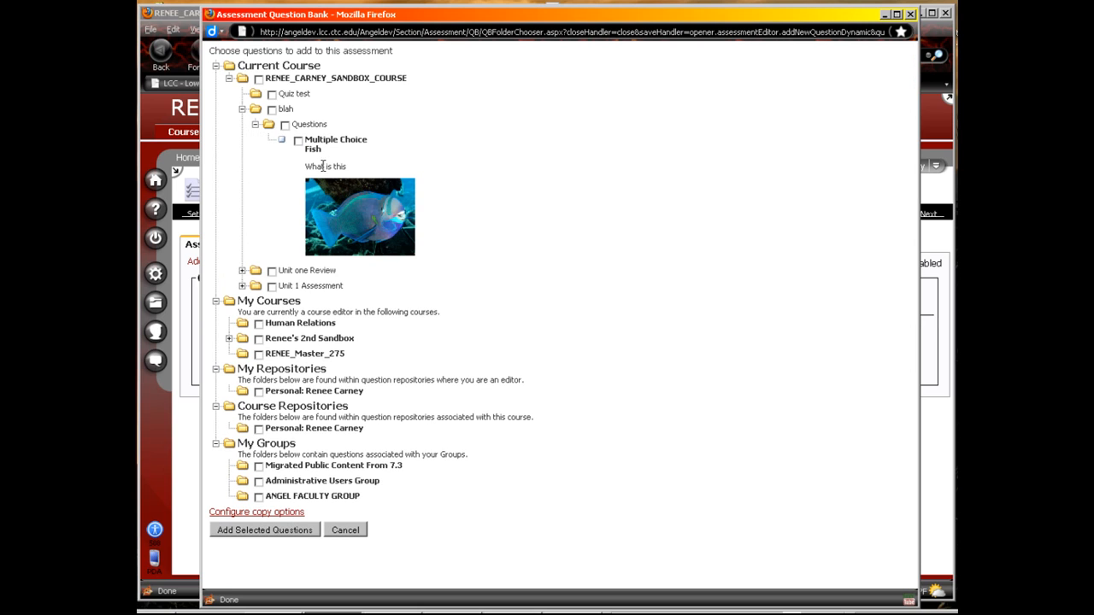
left_click(299, 141)
left_click(242, 286)
left_click(255, 318)
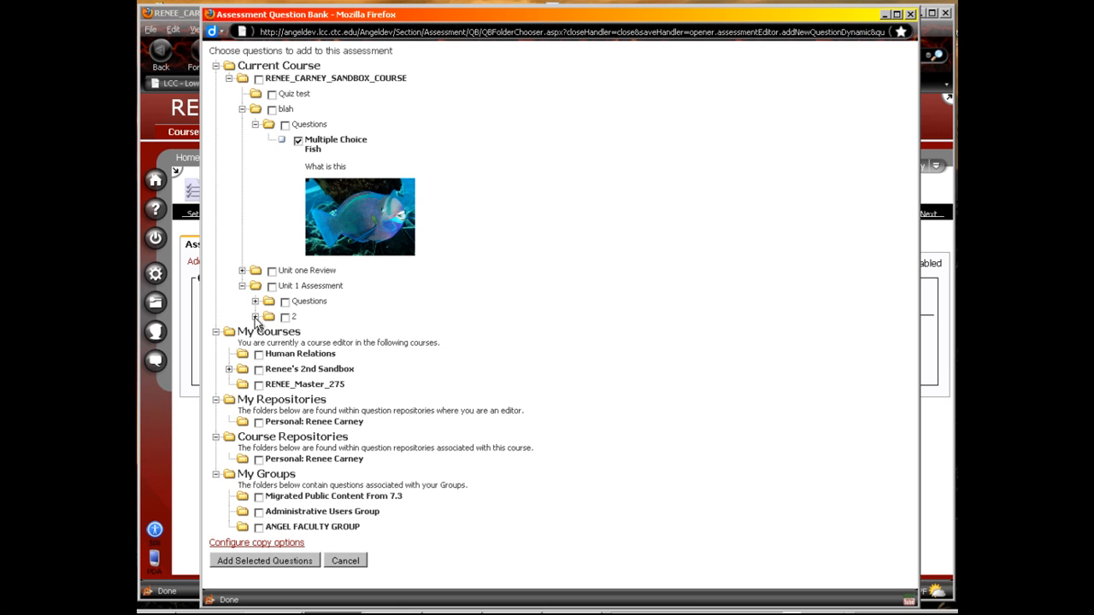
left_click(299, 333)
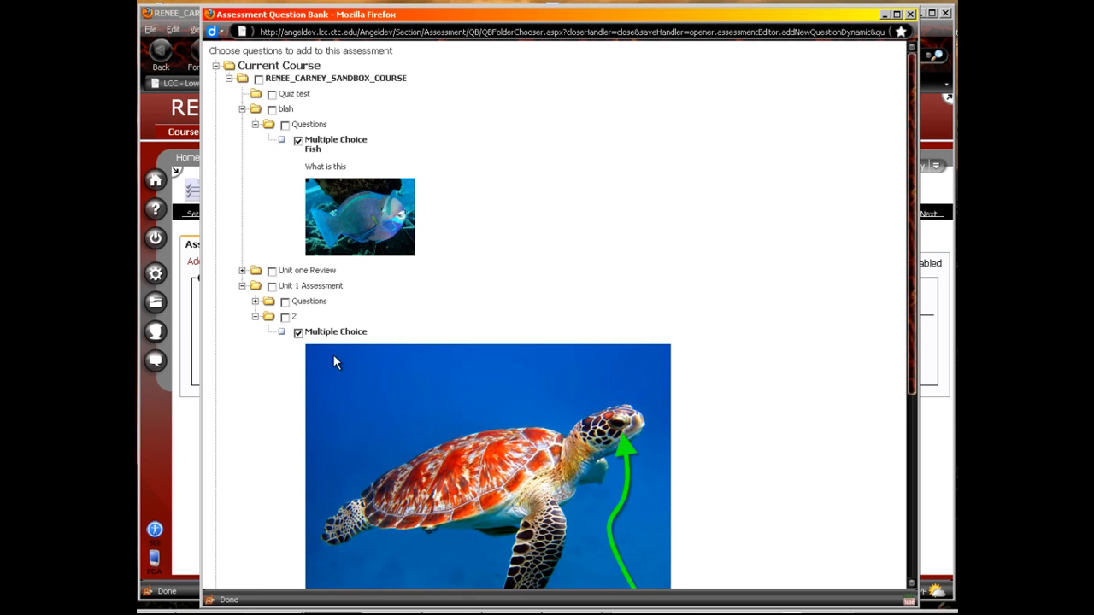
scroll(333, 359, "down", 3)
scroll(345, 365, "down", 1)
scroll(265, 482, "down", 3)
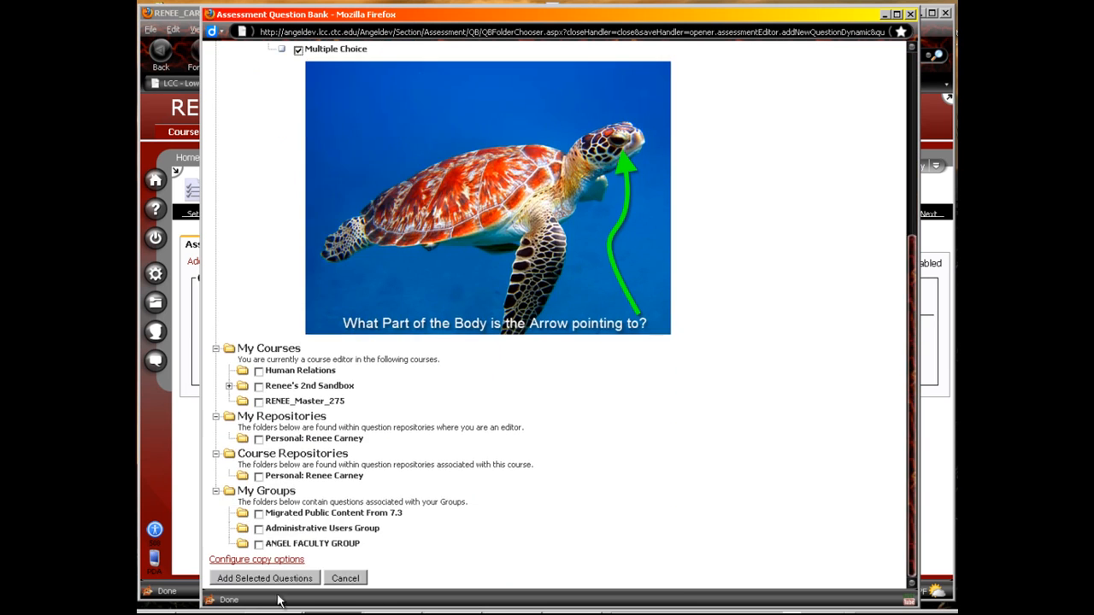
left_click(265, 579)
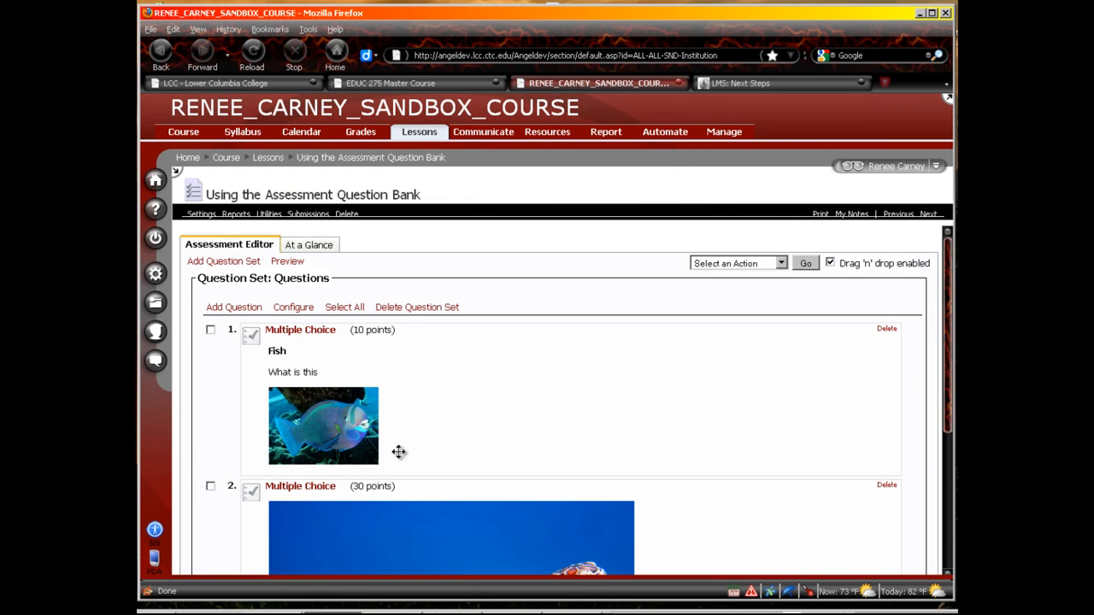
Step: Review both added questions in the assessment, including after returning to the lessons and reopening it
scroll(407, 448, "down", 3)
scroll(407, 447, "down", 2)
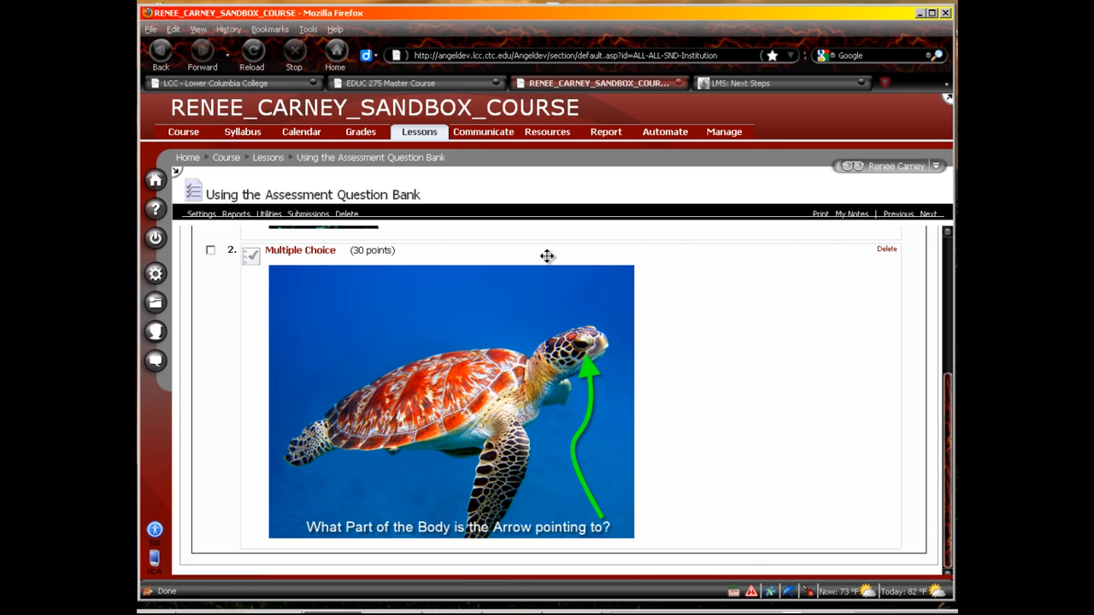
scroll(547, 257, "up", 3)
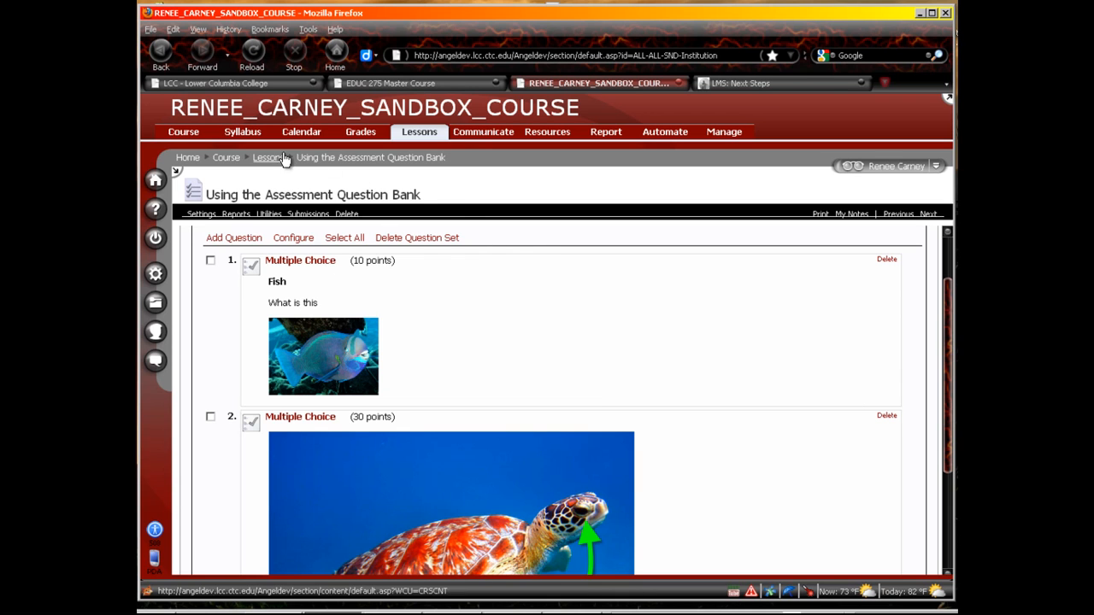
left_click(420, 135)
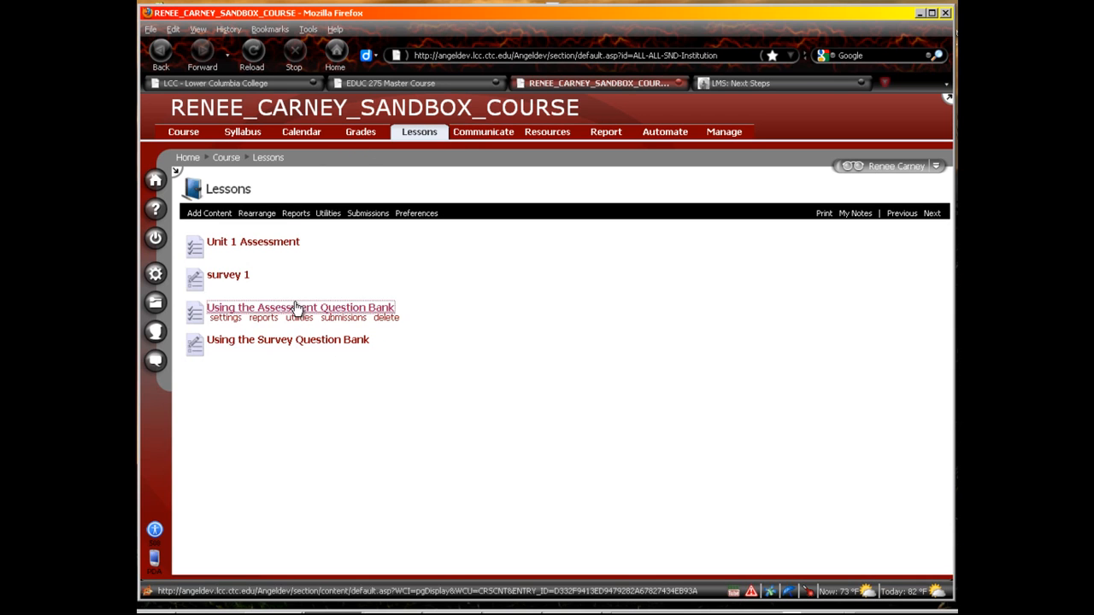
left_click(294, 307)
scroll(393, 337, "down", 5)
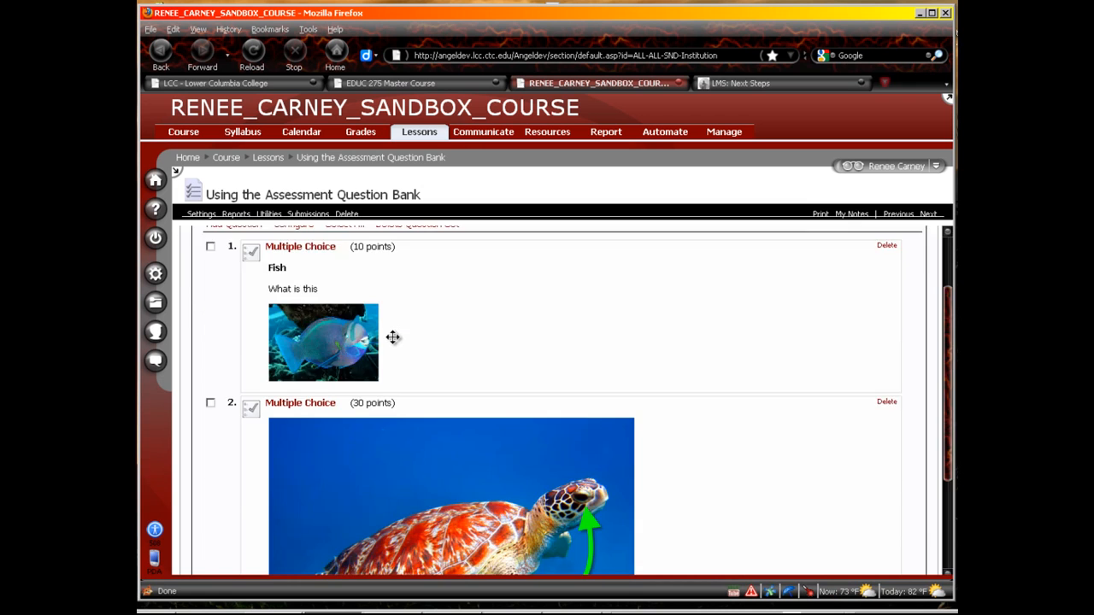
scroll(391, 346, "up", 5)
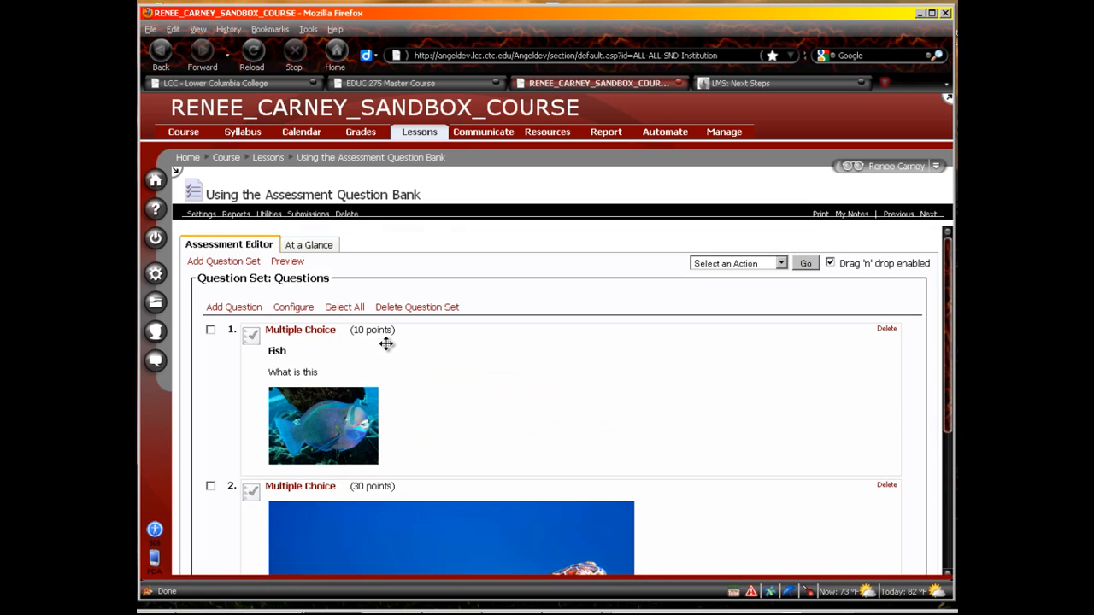
Step: Add a question set titled 2 to the assessment and save its settings
left_click(217, 264)
left_click(515, 403)
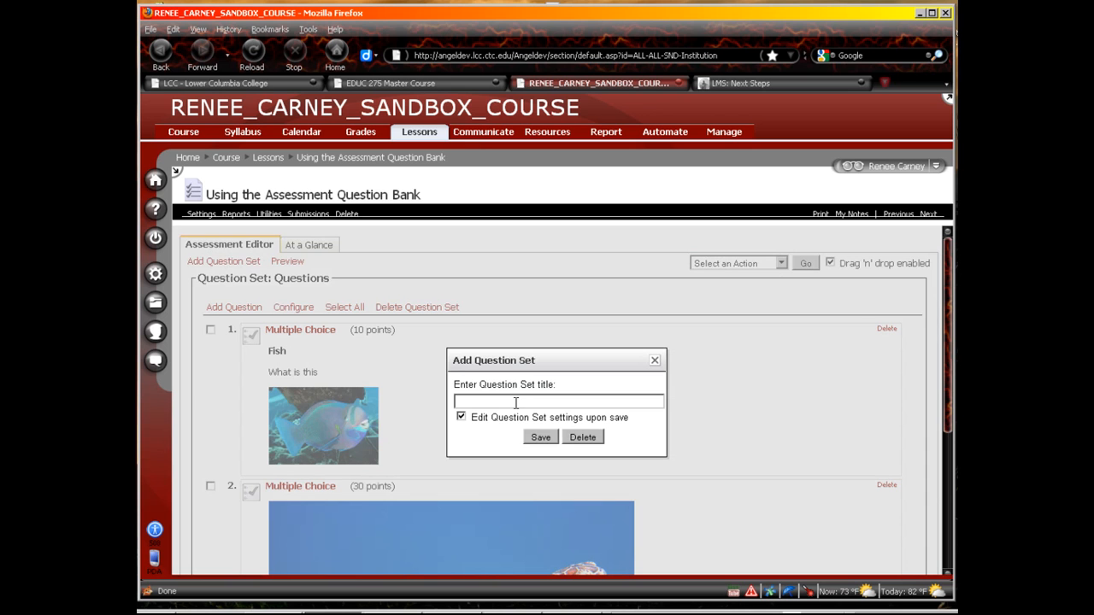
left_click(552, 436)
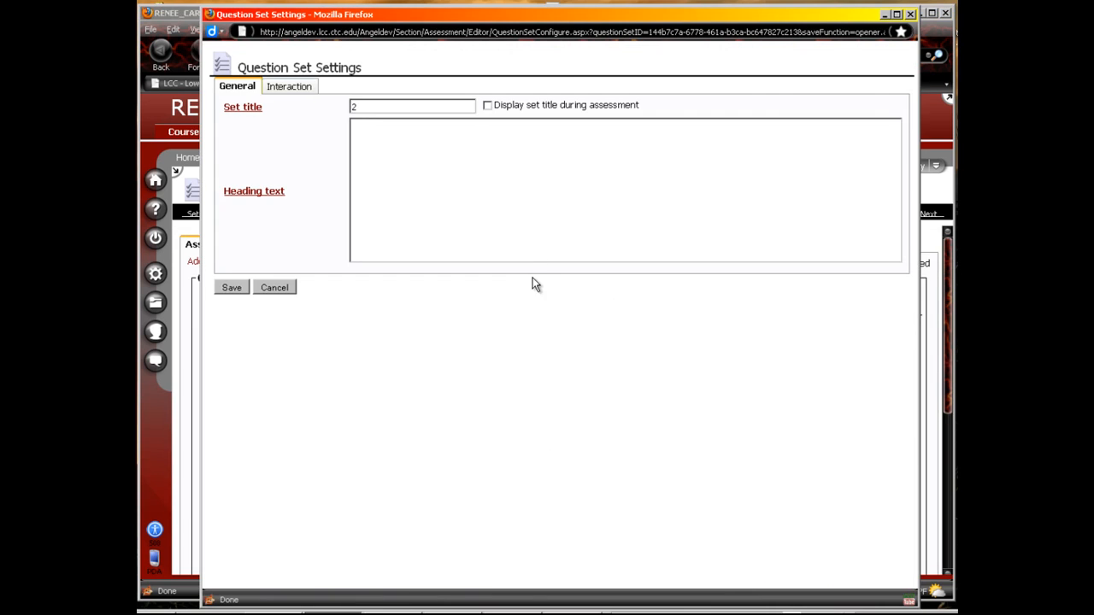
left_click(232, 287)
Step: Search the question bank for "fish" and add the Matching question "Match the fish to their name." to Question Set 2
scroll(280, 552, "down", 10)
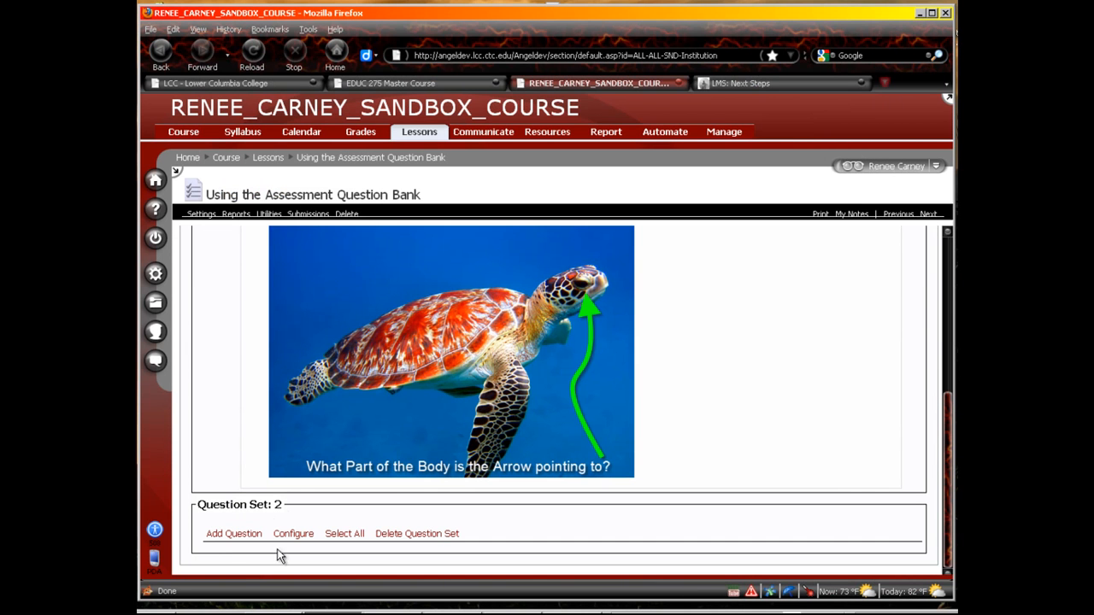
left_click(241, 535)
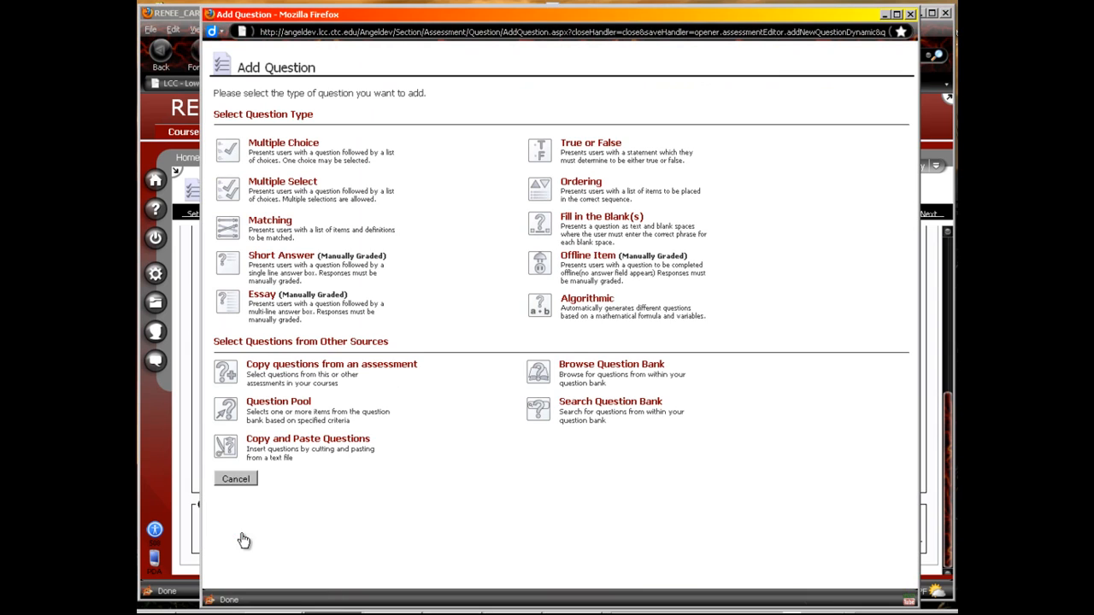
left_click(601, 412)
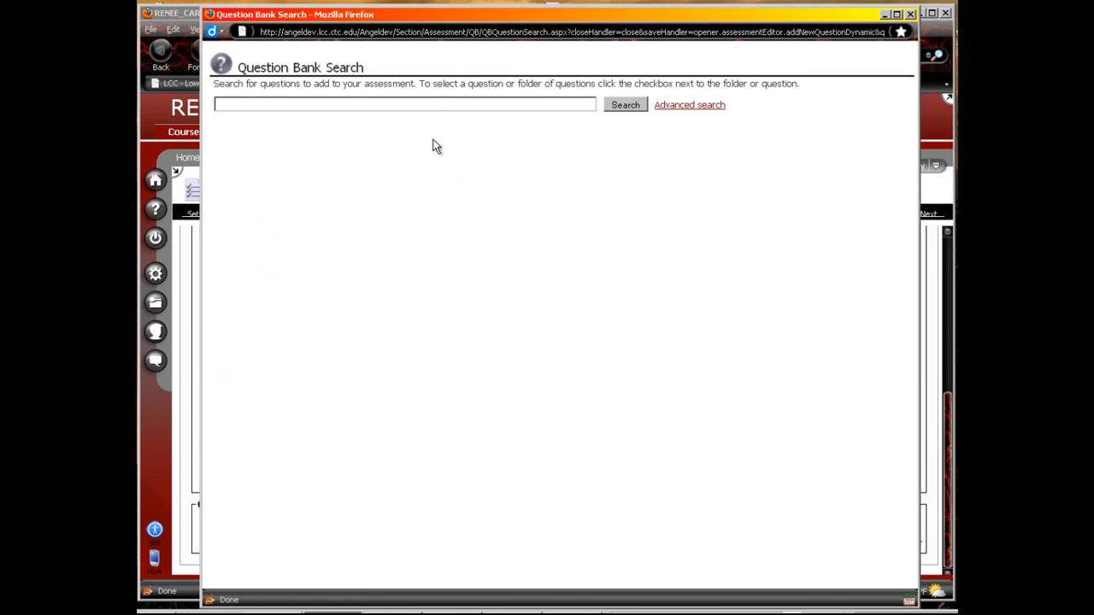
left_click(530, 108)
key("Return")
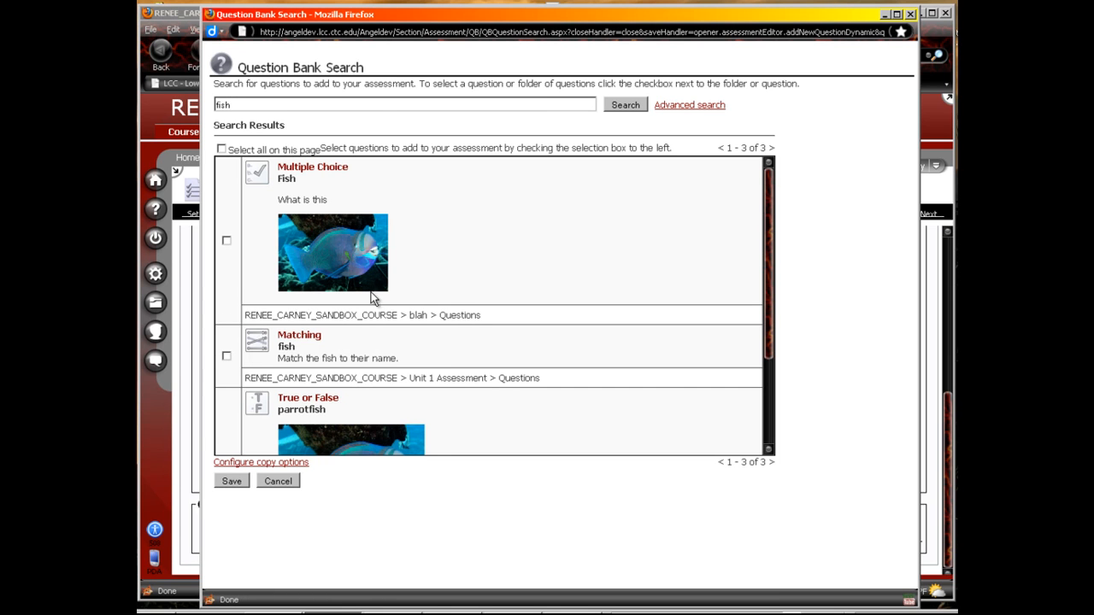
scroll(372, 299, "down", 3)
scroll(372, 299, "up", 3)
left_click(227, 356)
left_click(233, 482)
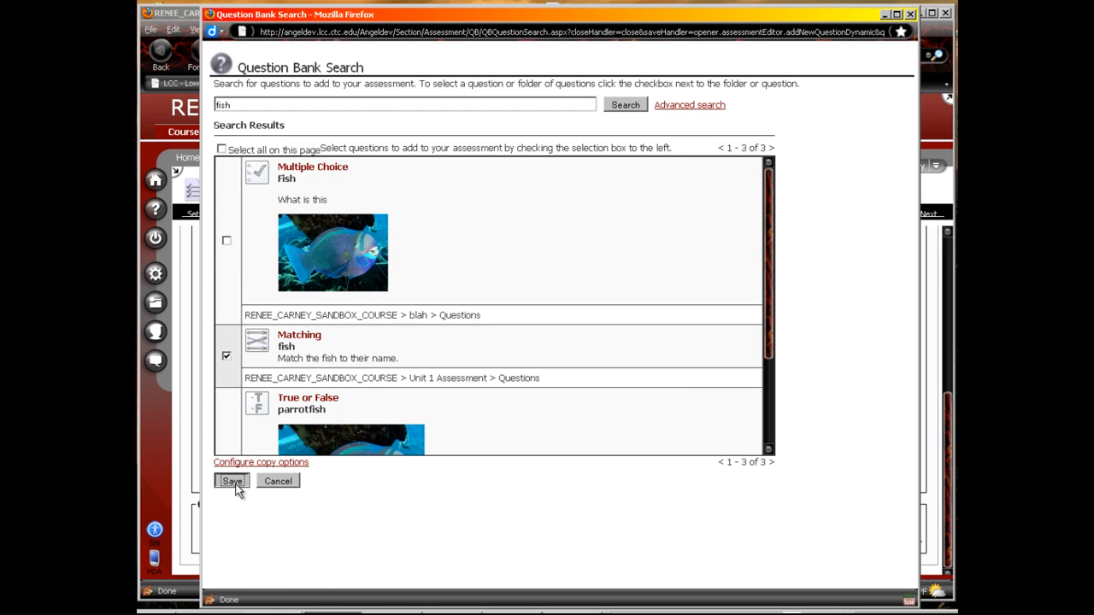
Step: View the contents of Question Set 2's Matching question in its editor, then close the editor without saving
scroll(322, 414, "down", 1)
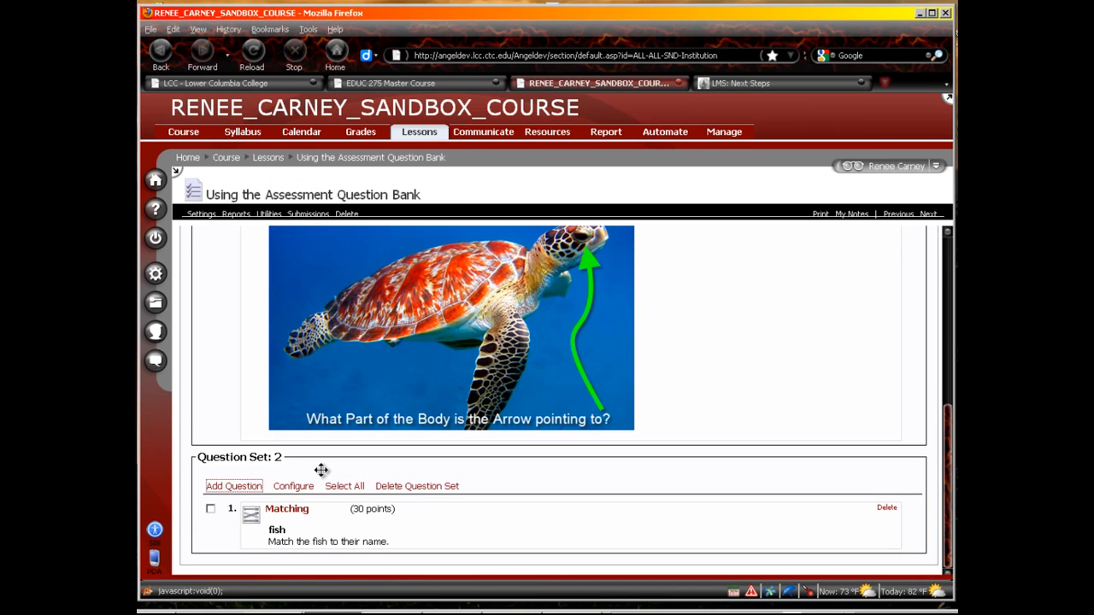
left_click(287, 509)
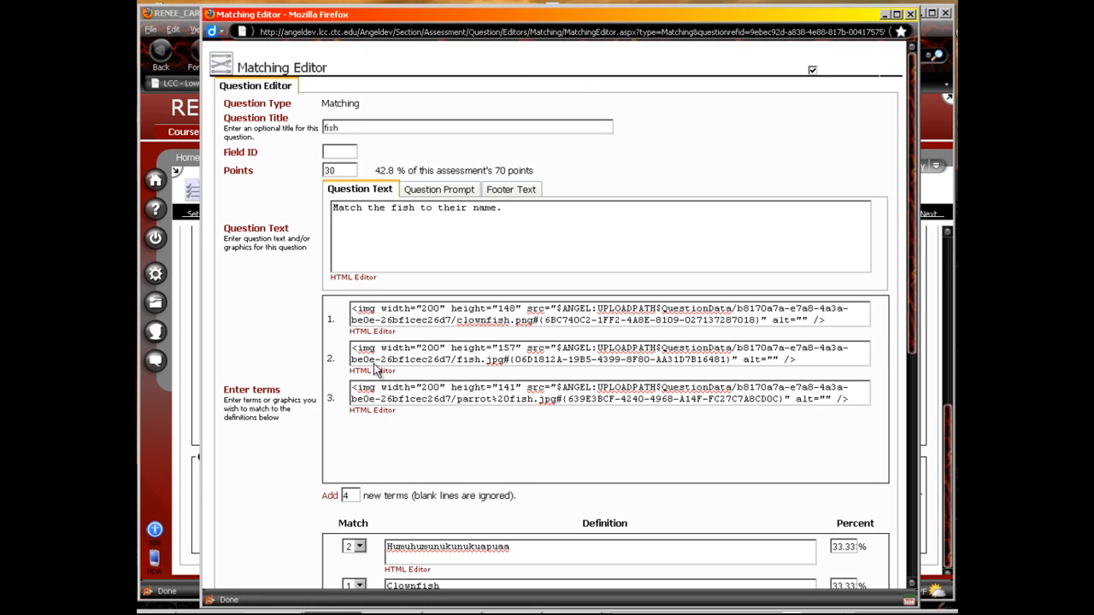
left_click(911, 14)
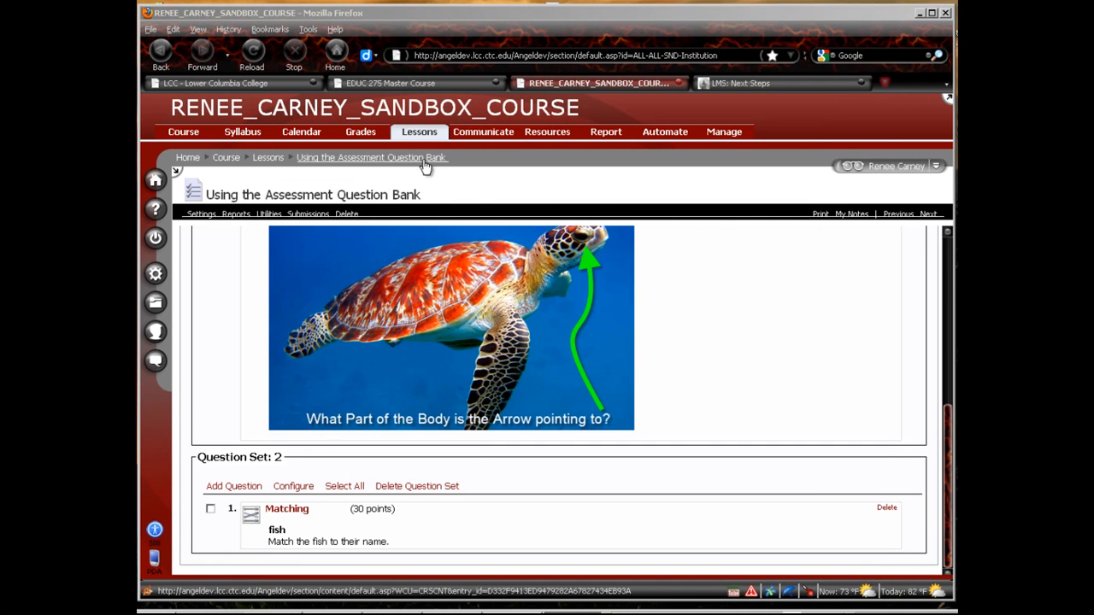
Step: Open the Using the Survey Question Bank survey from the lessons and browse the survey question bank for questions to add to it
left_click(265, 163)
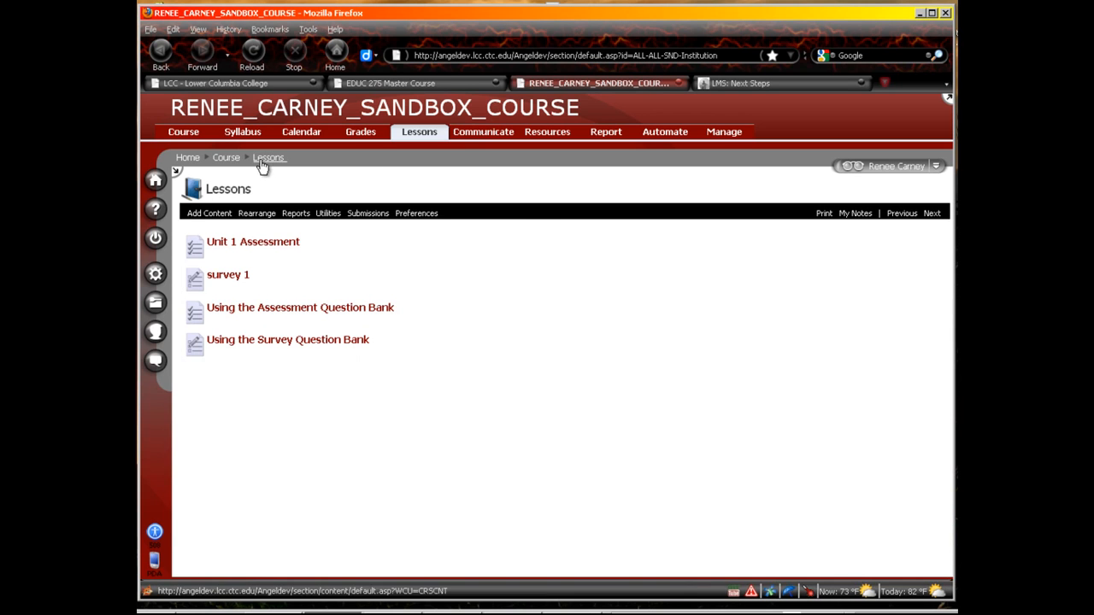
left_click(286, 340)
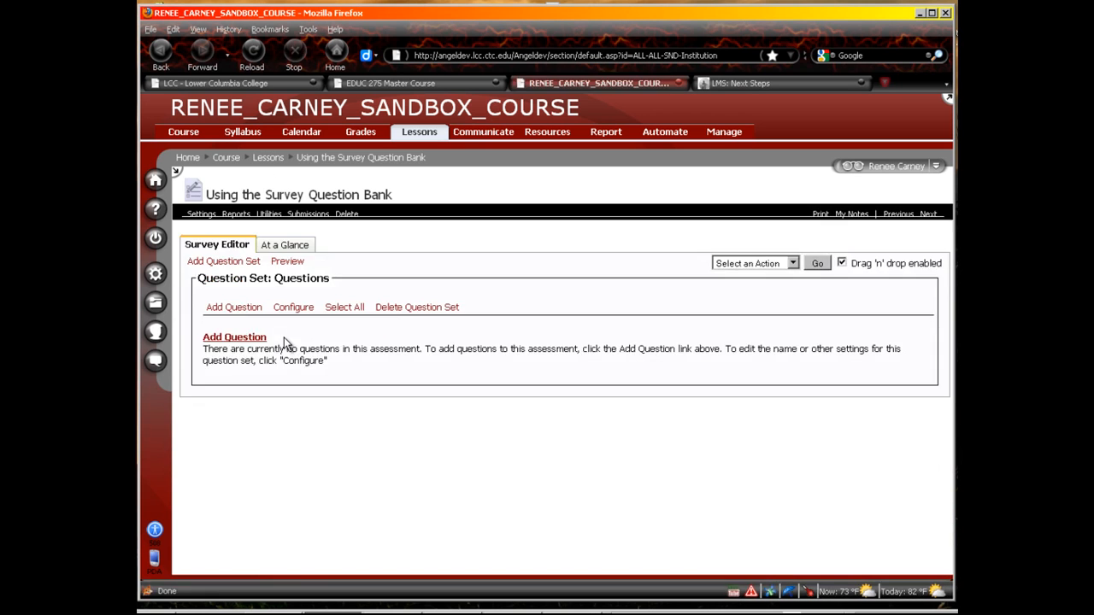
left_click(241, 340)
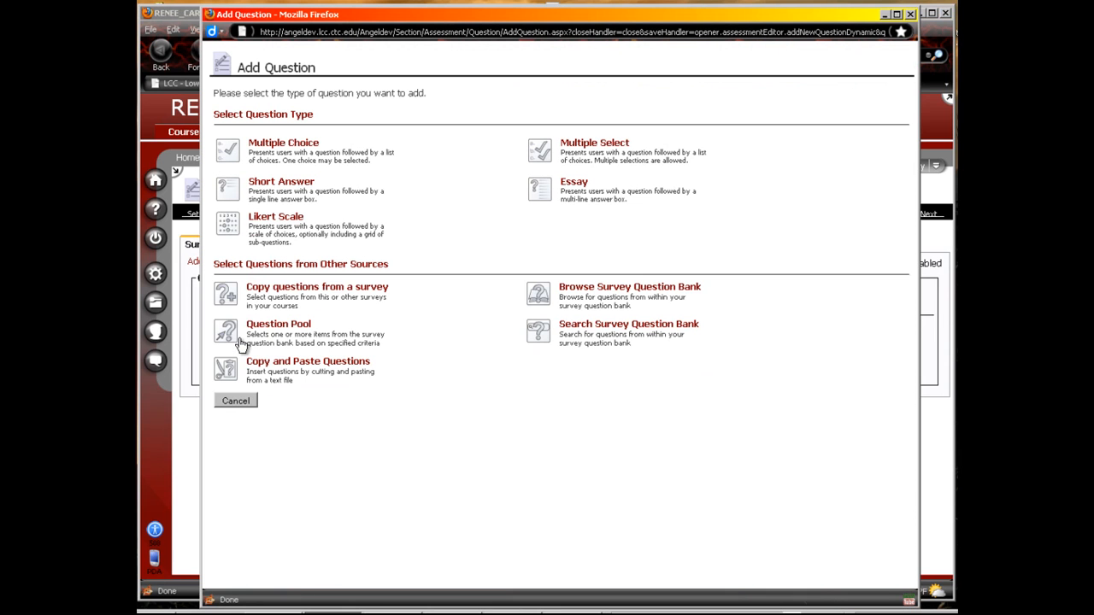
left_click(622, 291)
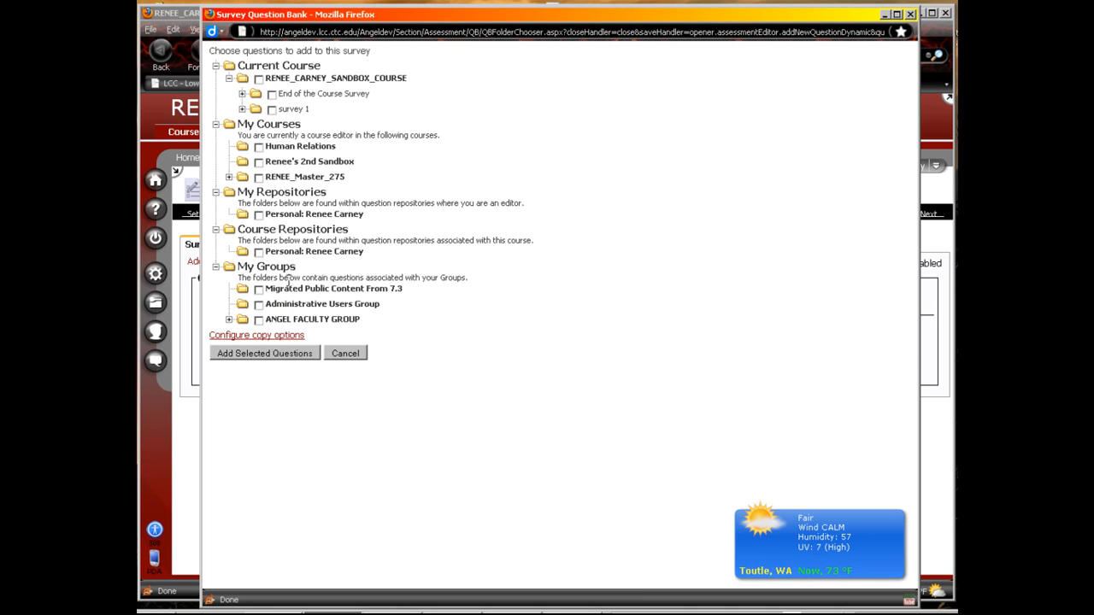
Step: Add "Would you recommend this course to a friend?" and "What needed improvement in this course?" from the End of the Course Survey questions to the survey
left_click(242, 94)
left_click(255, 109)
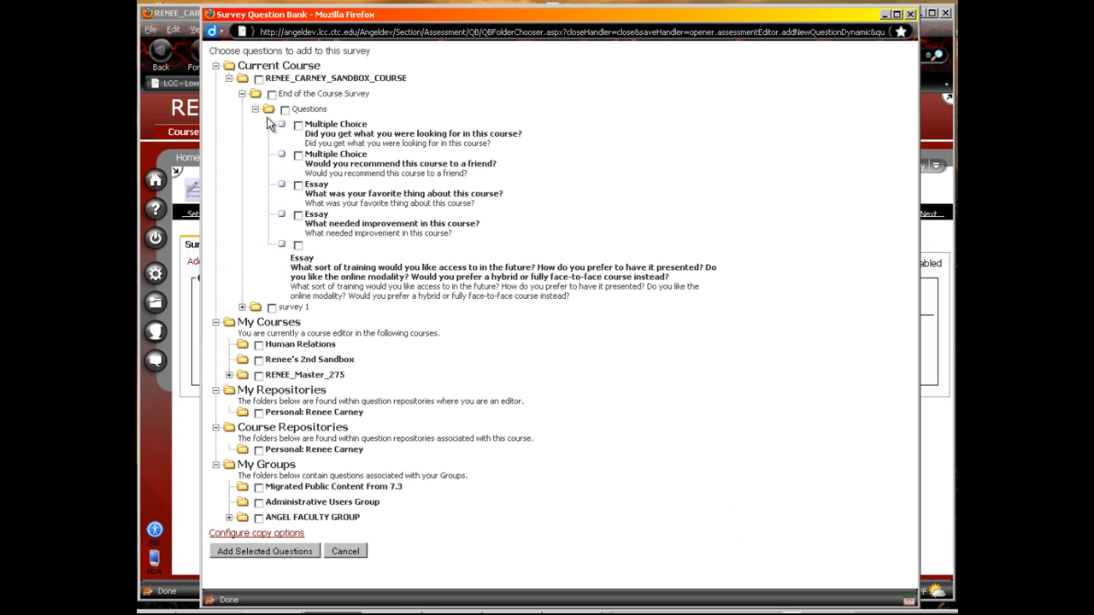
left_click(298, 155)
left_click(298, 214)
left_click(259, 551)
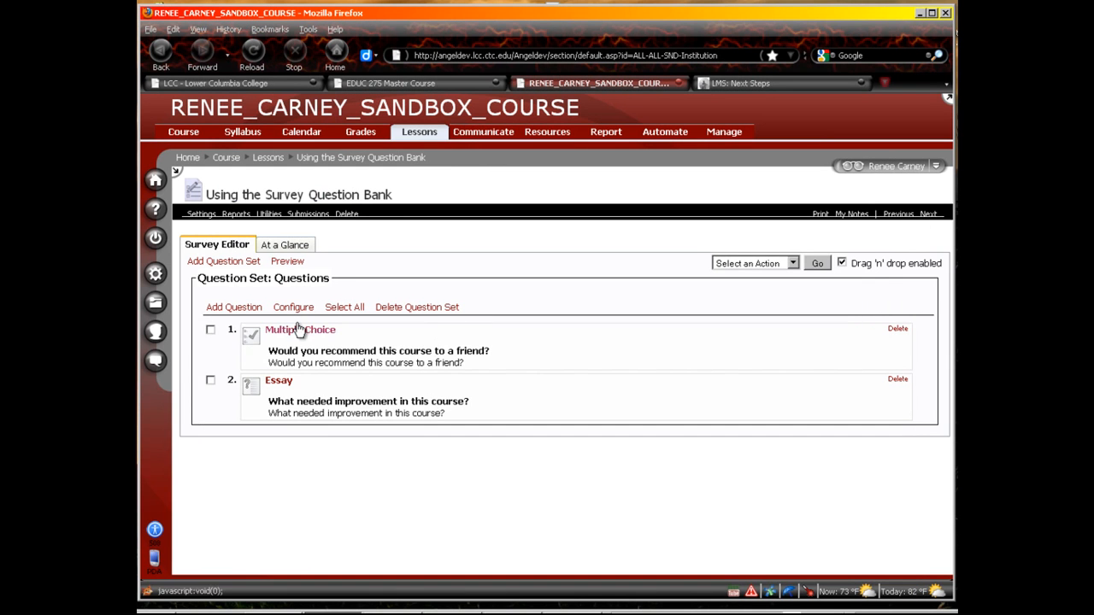
Step: Add a question set titled 2 to the survey and save its settings
left_click(242, 261)
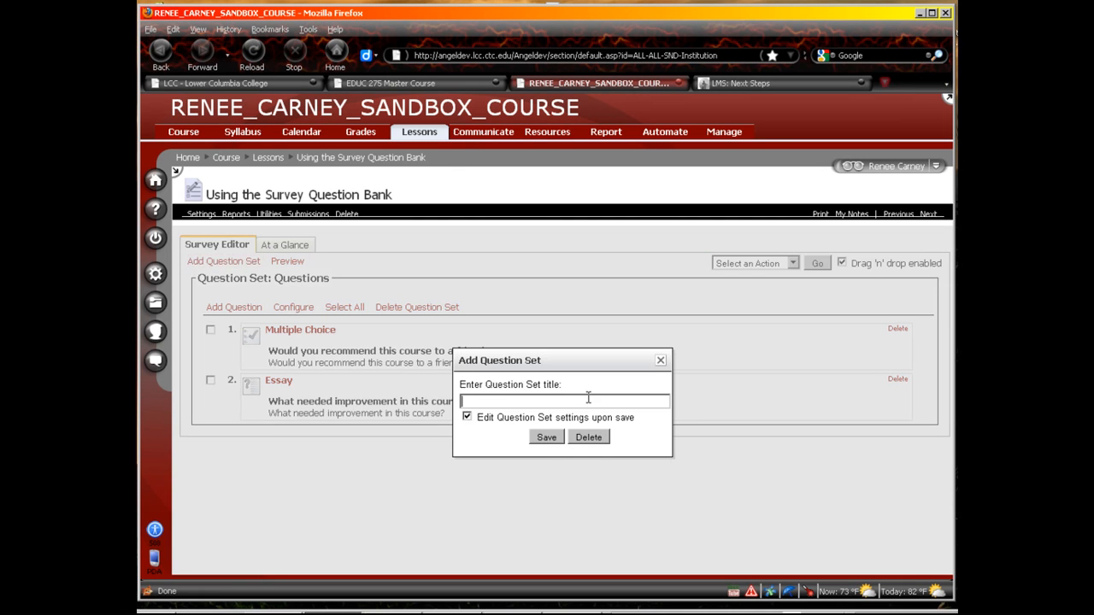
type("2")
left_click(546, 437)
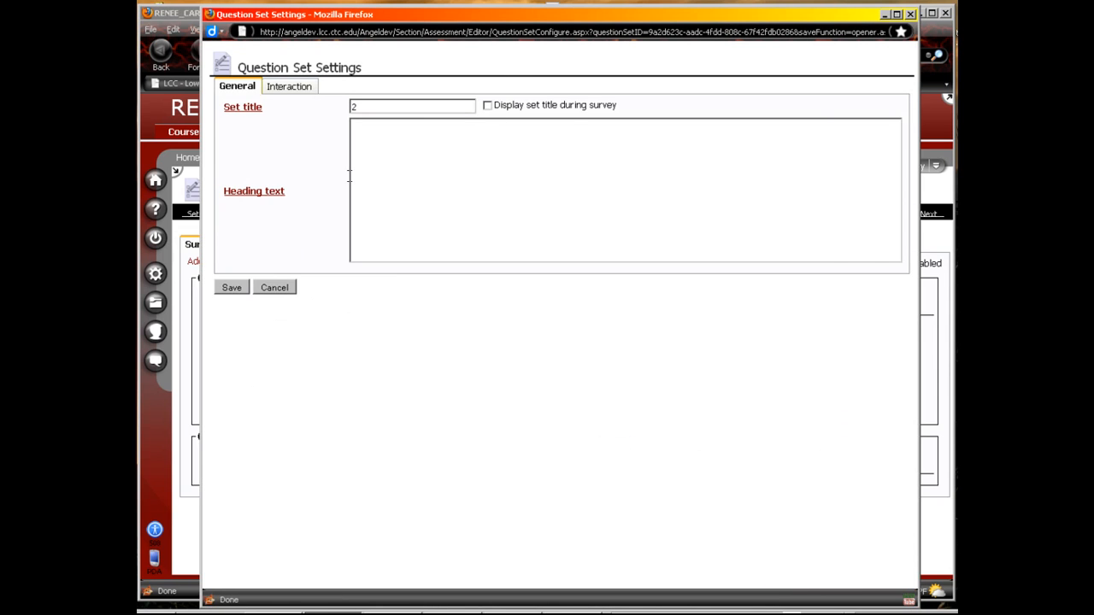
left_click(225, 289)
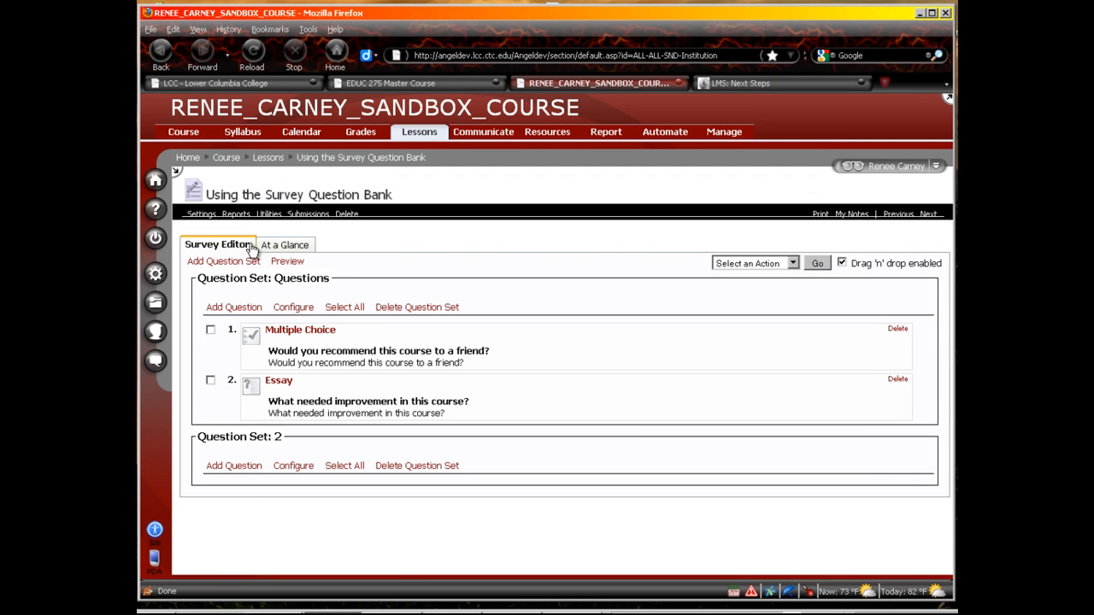
Step: Search the survey question bank for "help" and add the Likert Scale question "helpful" to Question Set 2
left_click(244, 468)
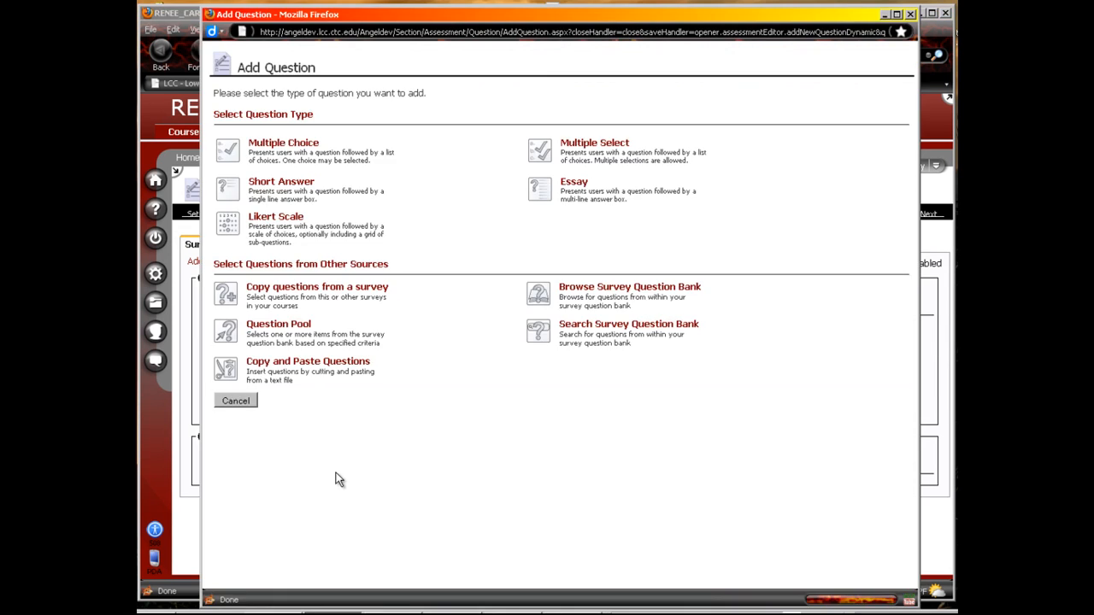
left_click(598, 324)
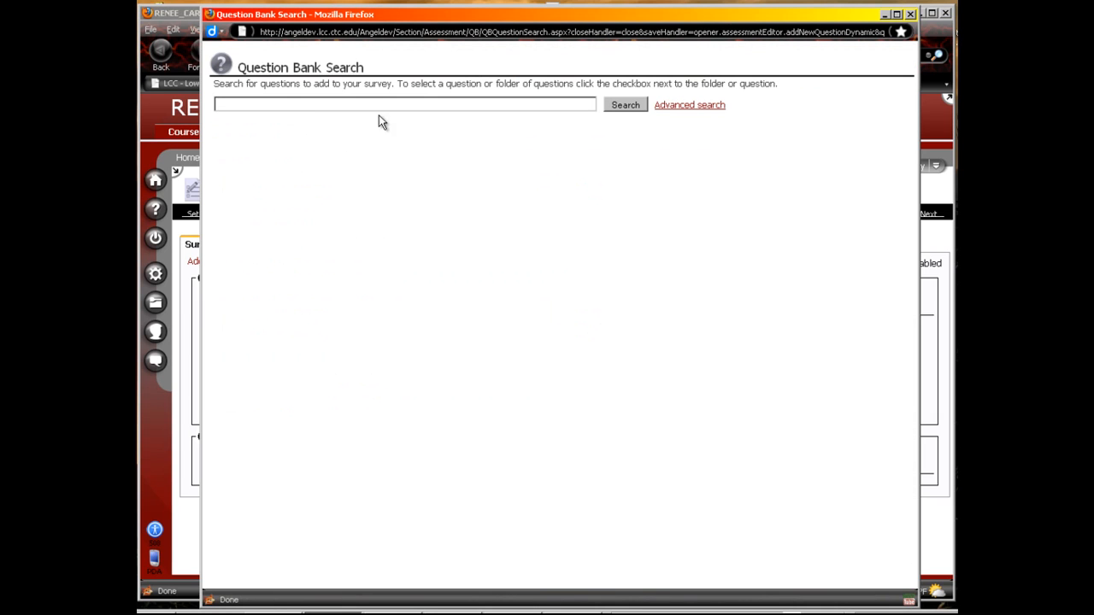
type("help")
key("Return")
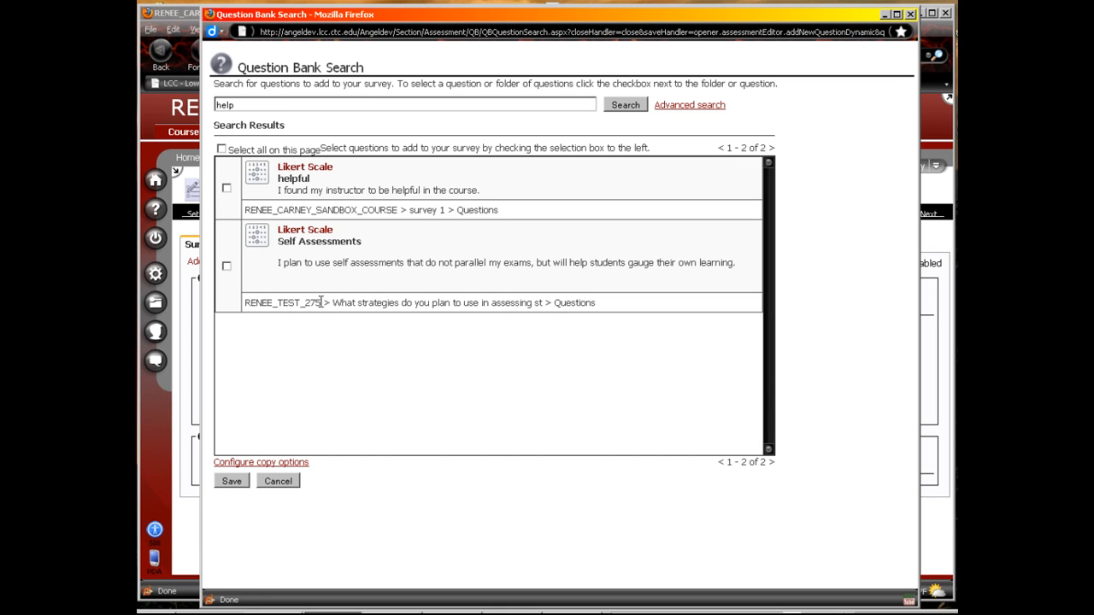
left_click(226, 188)
left_click(232, 481)
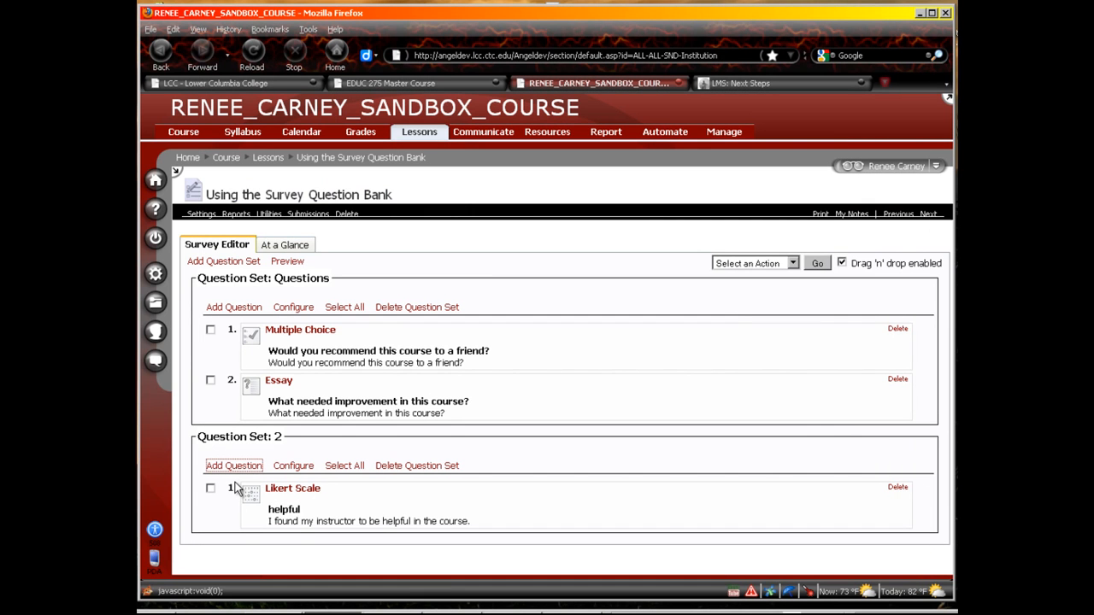